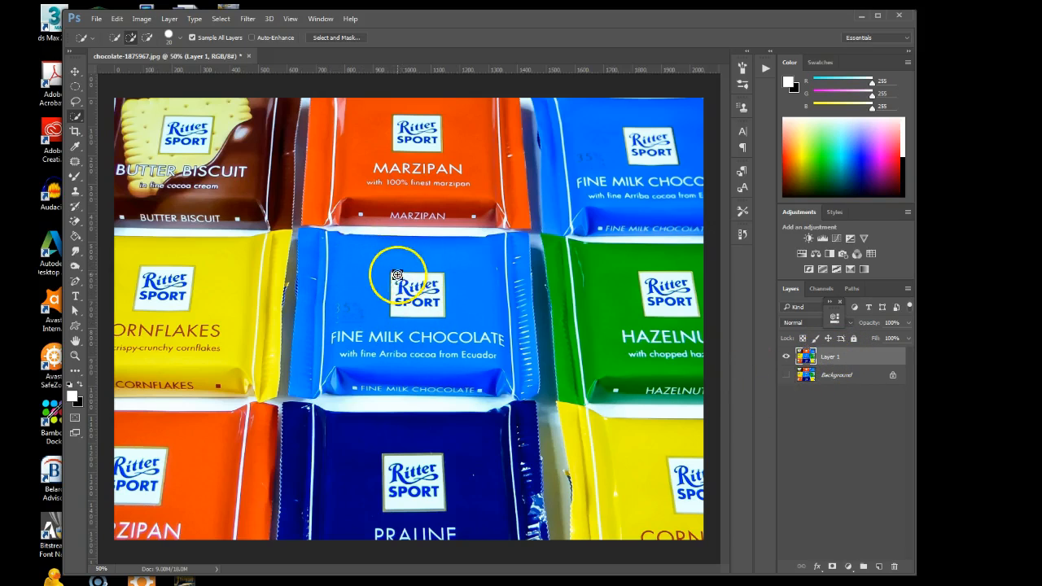
Select the central blue Fine Milk Chocolate wrapper with the Quick Selection tool
{"action": "left_click", "coordinate": [75, 117]}
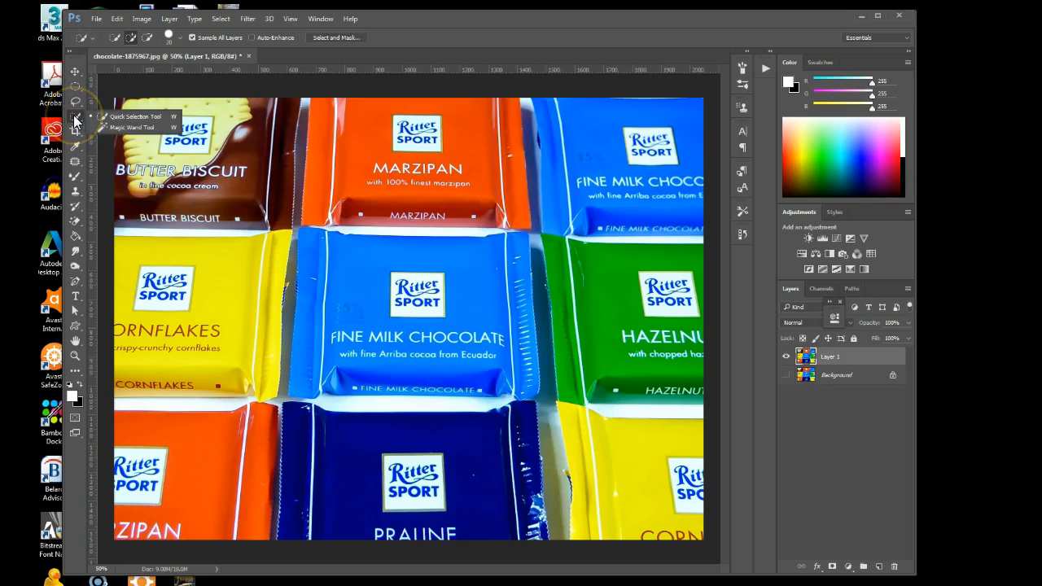
{"action": "left_click", "coordinate": [123, 117]}
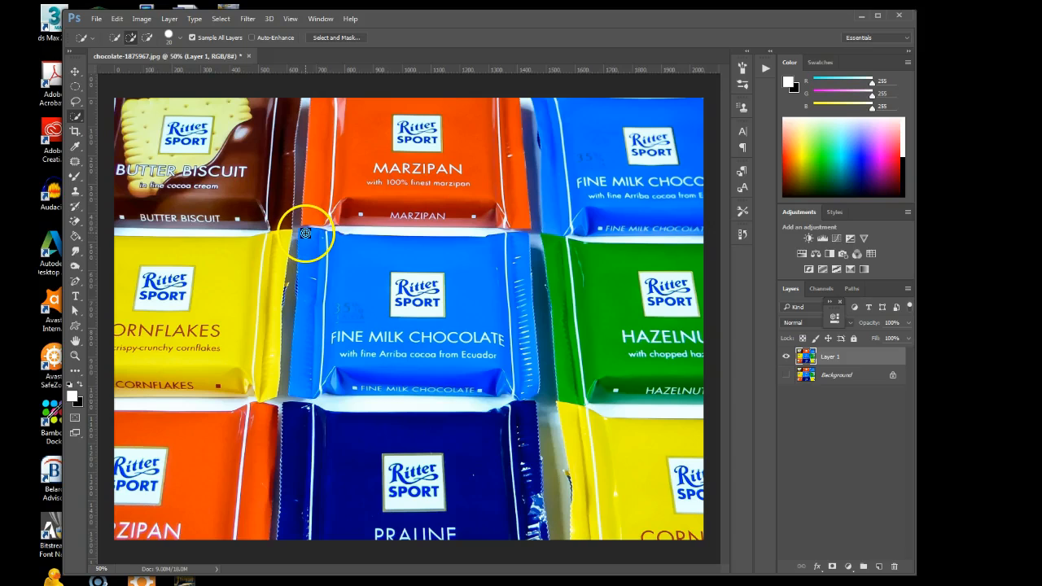
{"action": "mouse_move", "coordinate": [346, 277]}
{"action": "left_mouse_down"}
{"action": "mouse_move", "coordinate": [403, 317]}
{"action": "mouse_move", "coordinate": [499, 338]}
{"action": "mouse_move", "coordinate": [521, 369]}
{"action": "left_mouse_up"}
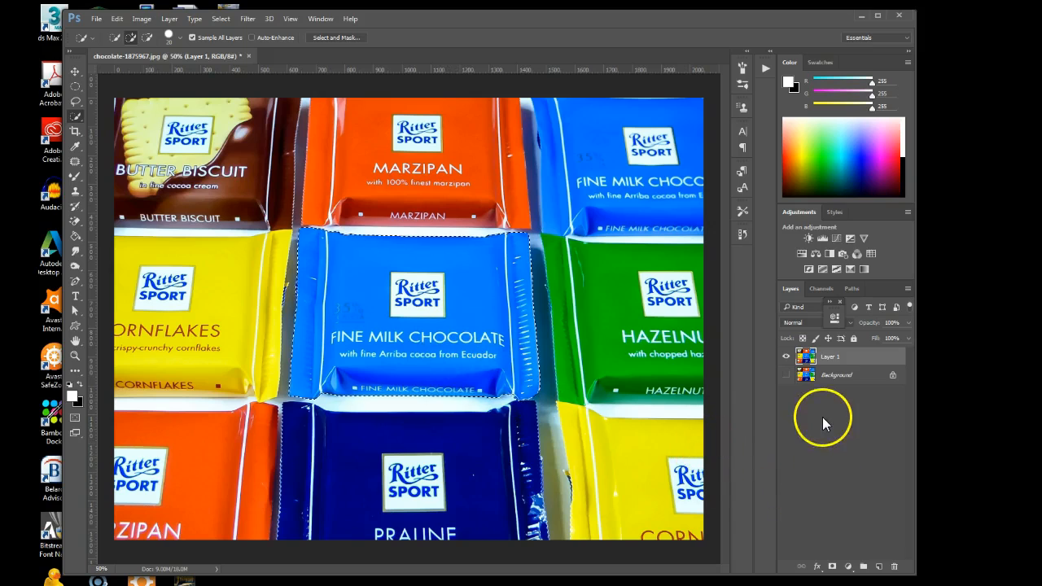
Recolour the selected central wrapper with a Hue/Saturation adjustment layer at hue +92 and name the layer pink
{"action": "left_click", "coordinate": [803, 255]}
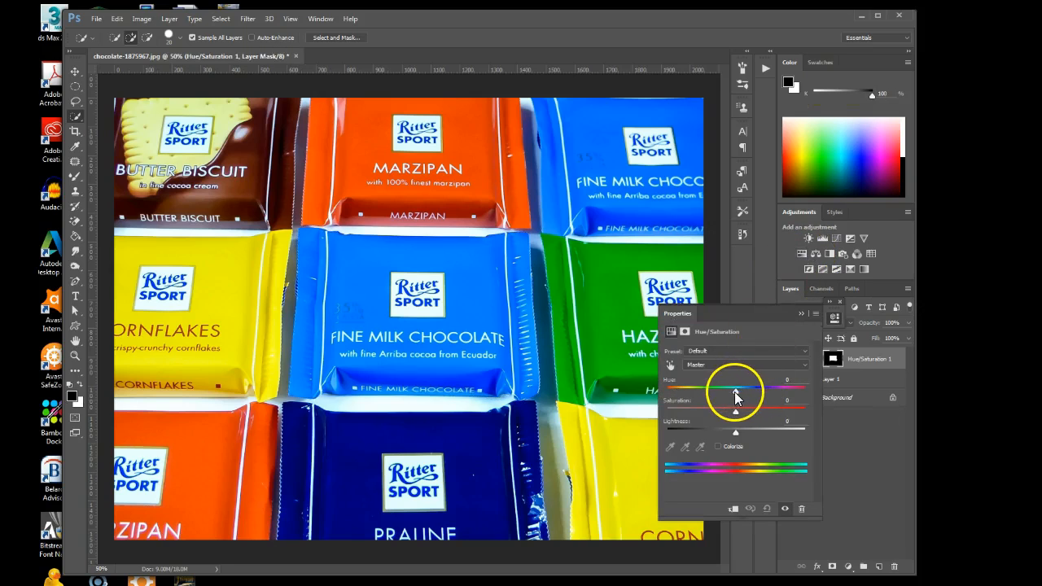
{"action": "left_click_drag", "start_coordinate": [736, 394], "coordinate": [782, 407]}
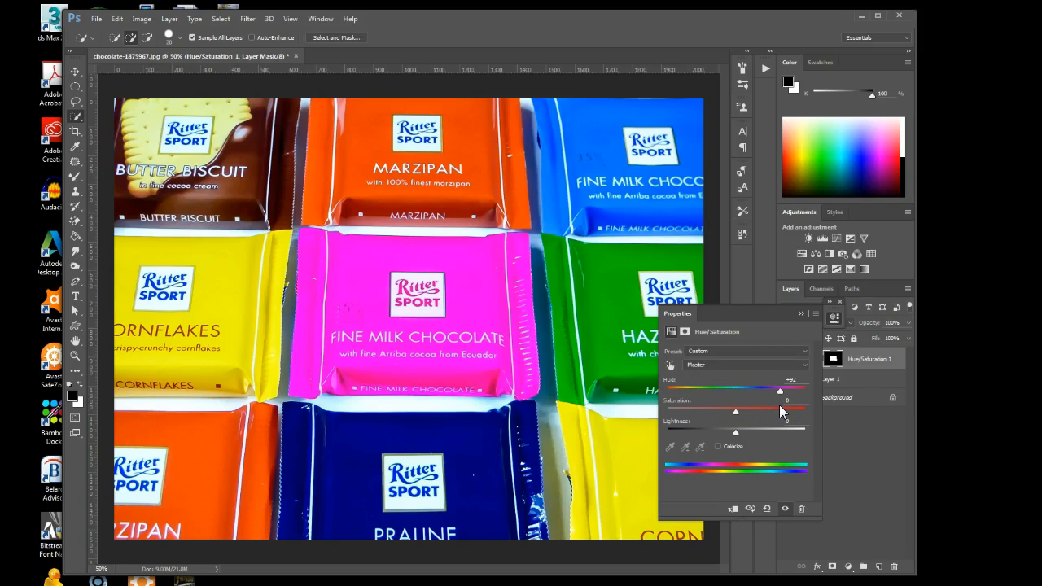
{"action": "left_click", "coordinate": [801, 313]}
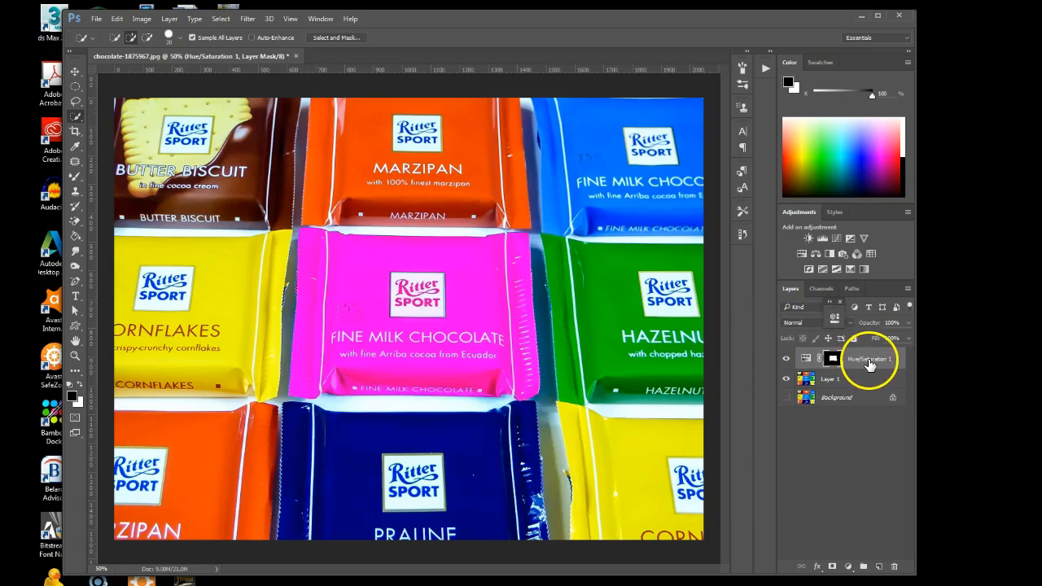
{"action": "double_click", "coordinate": [871, 359]}
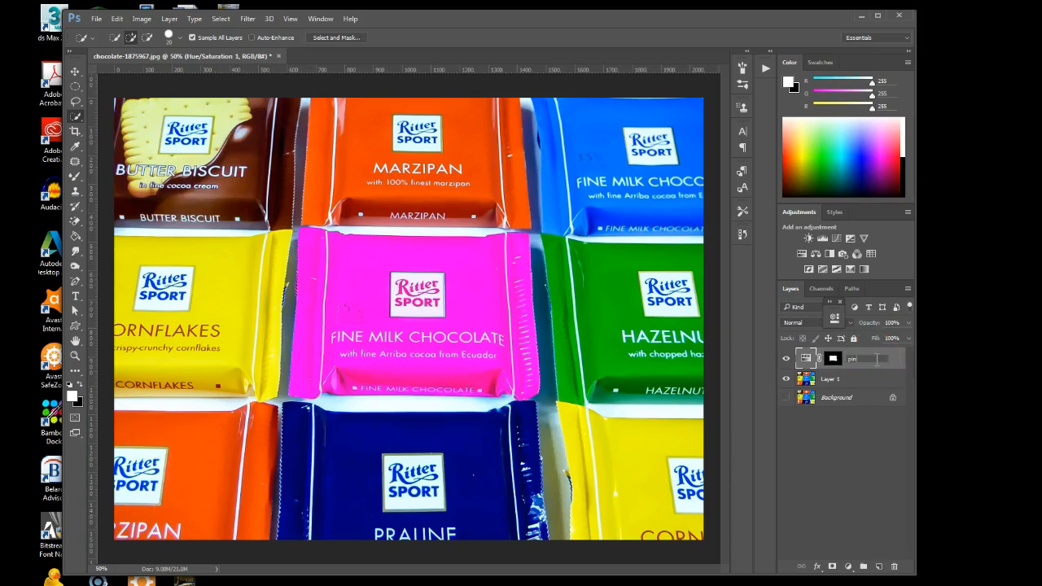
{"action": "key", "text": "Return"}
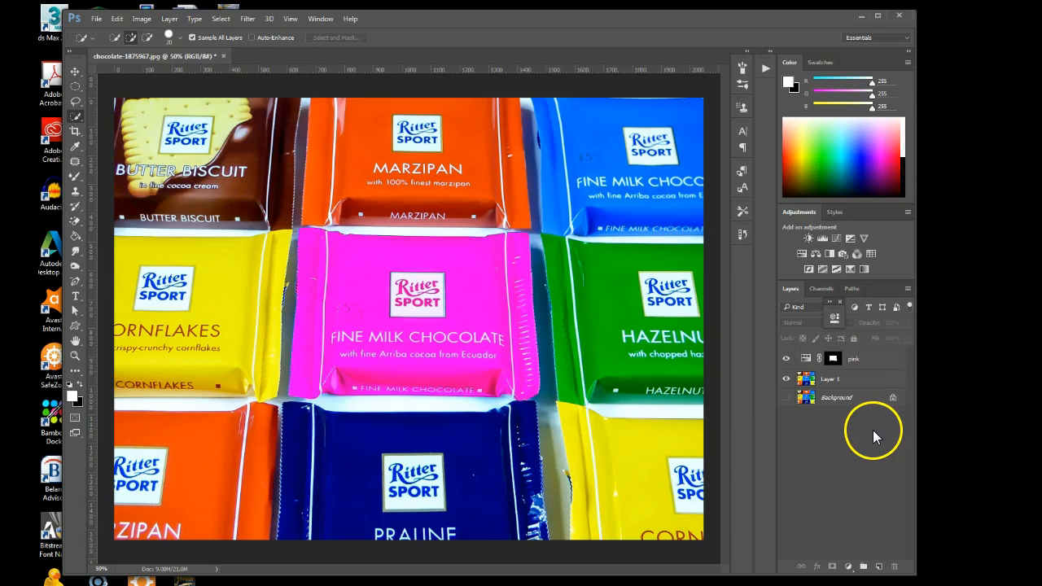
Select the green Hazelnut wrapper on Layer 1 with the Quick Selection tool
{"action": "left_click", "coordinate": [836, 380]}
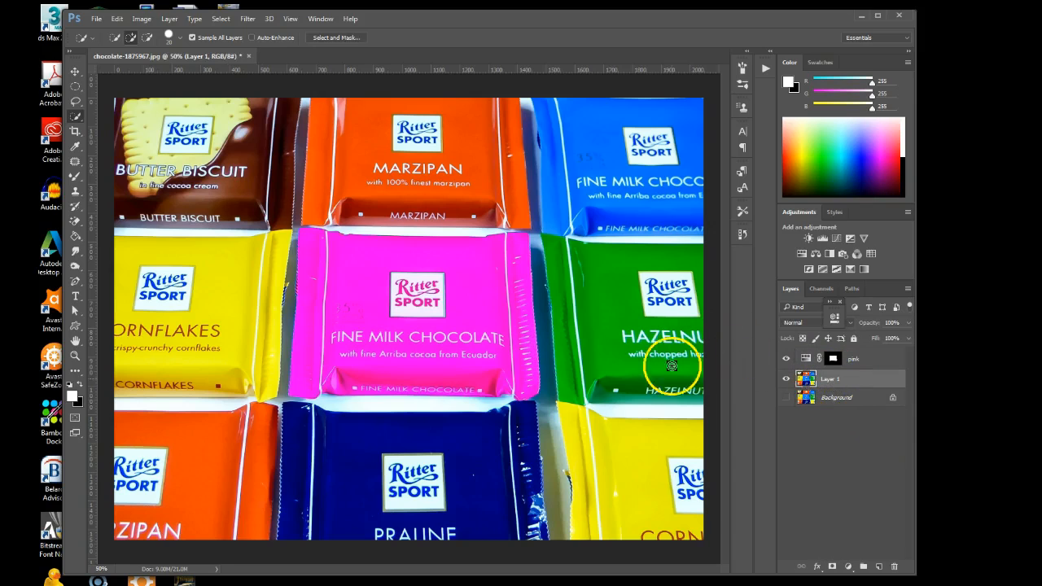
{"action": "left_click_drag", "start_coordinate": [624, 323], "coordinate": [676, 335]}
{"action": "mouse_move", "coordinate": [649, 286]}
{"action": "left_mouse_down"}
{"action": "mouse_move", "coordinate": [688, 308]}
{"action": "mouse_move", "coordinate": [678, 285]}
{"action": "mouse_move", "coordinate": [683, 295]}
{"action": "mouse_move", "coordinate": [635, 325]}
{"action": "mouse_move", "coordinate": [700, 344]}
{"action": "mouse_move", "coordinate": [651, 354]}
{"action": "mouse_move", "coordinate": [712, 356]}
{"action": "left_mouse_up"}
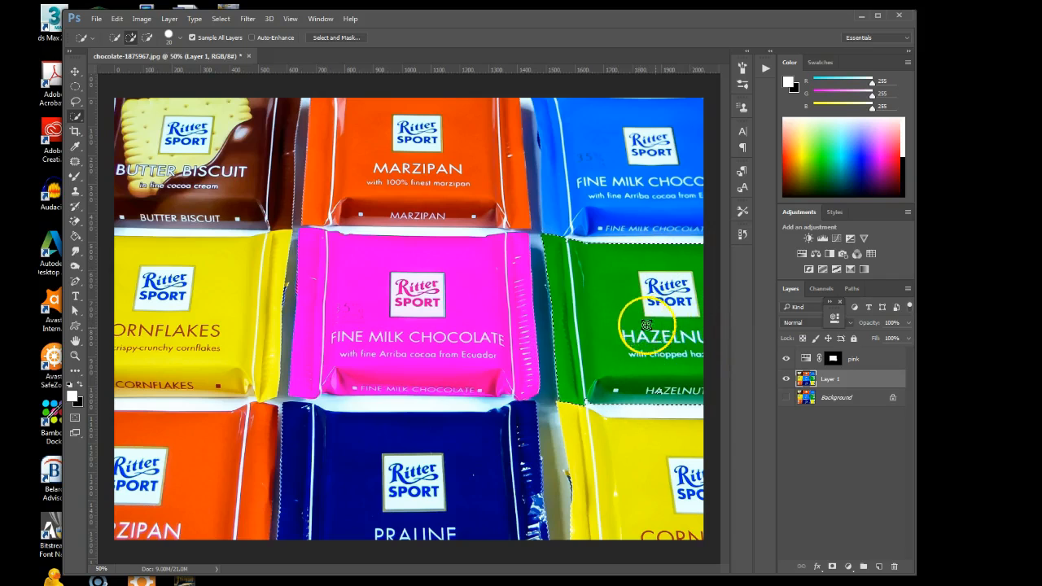
Shift the selected Hazelnut wrapper from green to purple with a Hue/Saturation adjustment layer and name the layer purple
{"action": "left_click", "coordinate": [802, 254]}
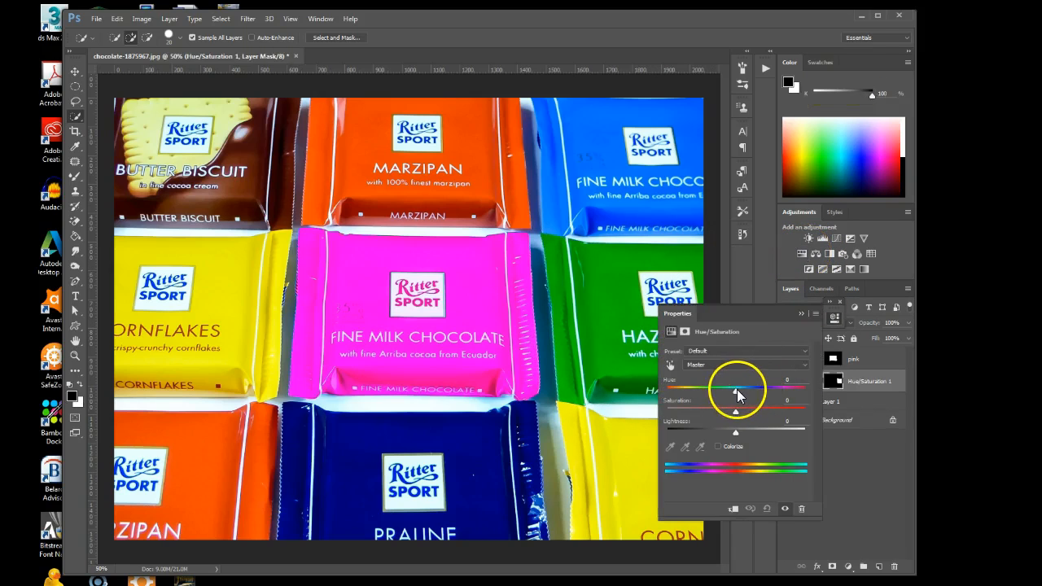
{"action": "left_click_drag", "start_coordinate": [737, 391], "coordinate": [793, 395]}
{"action": "left_click", "coordinate": [802, 314]}
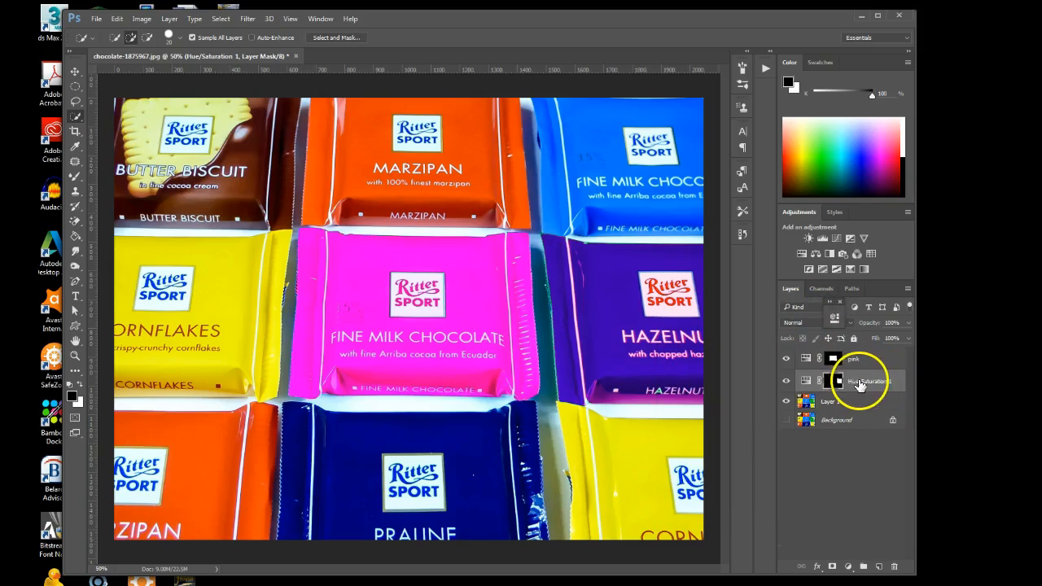
{"action": "double_click", "coordinate": [870, 381]}
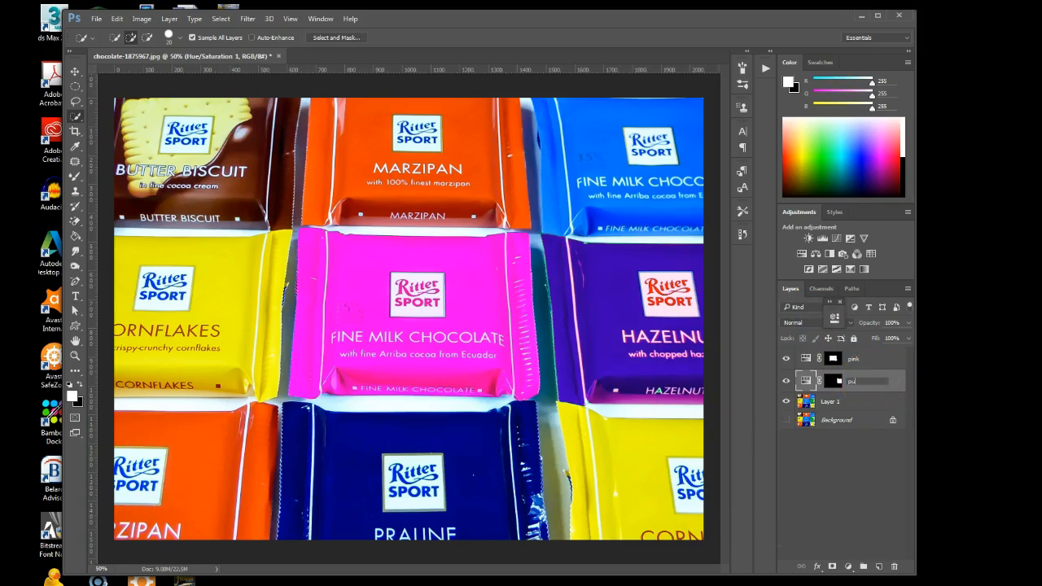
{"action": "type", "text": "purple"}
Select the yellow wrapper below Hazelnut on Layer 1 and recolour it with a Hue/Saturation layer named red at hue -61
{"action": "left_click", "coordinate": [831, 401]}
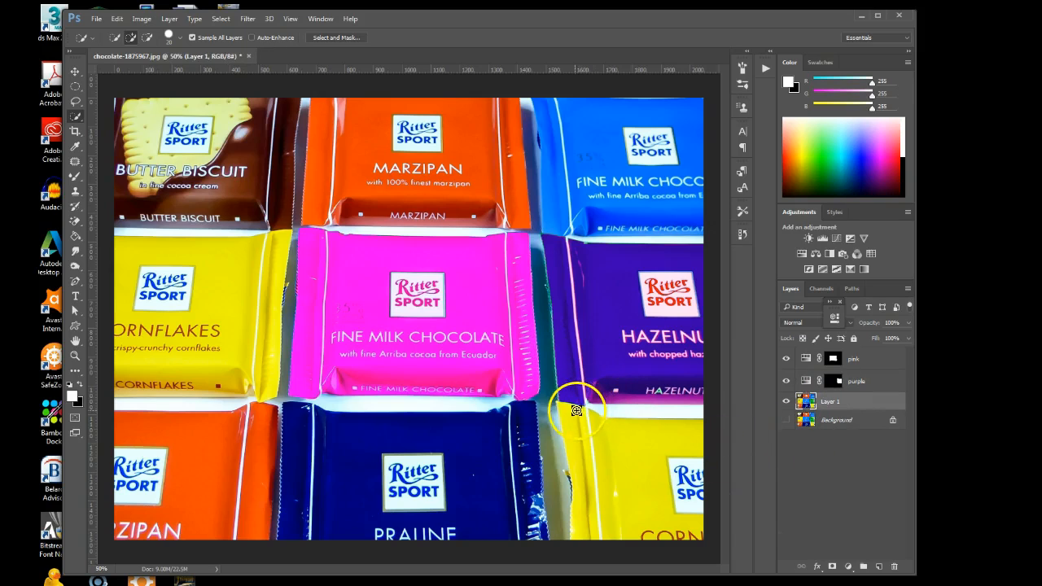
{"action": "mouse_move", "coordinate": [567, 410]}
{"action": "left_mouse_down"}
{"action": "mouse_move", "coordinate": [650, 497]}
{"action": "mouse_move", "coordinate": [722, 496]}
{"action": "mouse_move", "coordinate": [698, 496]}
{"action": "mouse_move", "coordinate": [668, 540]}
{"action": "mouse_move", "coordinate": [692, 539]}
{"action": "mouse_move", "coordinate": [651, 509]}
{"action": "left_mouse_up"}
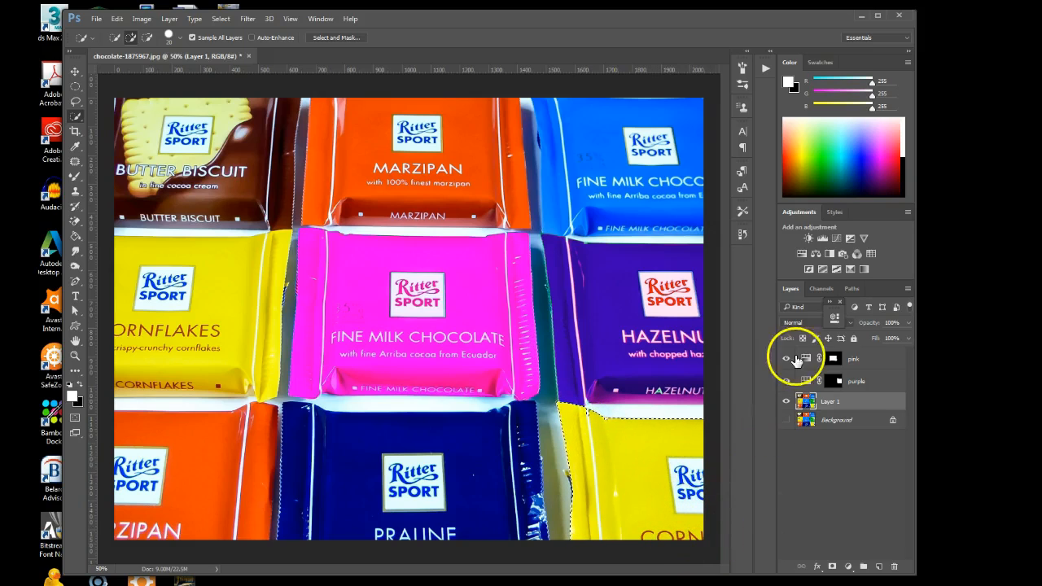
{"action": "left_click", "coordinate": [802, 255]}
{"action": "left_click_drag", "start_coordinate": [736, 398], "coordinate": [701, 403]}
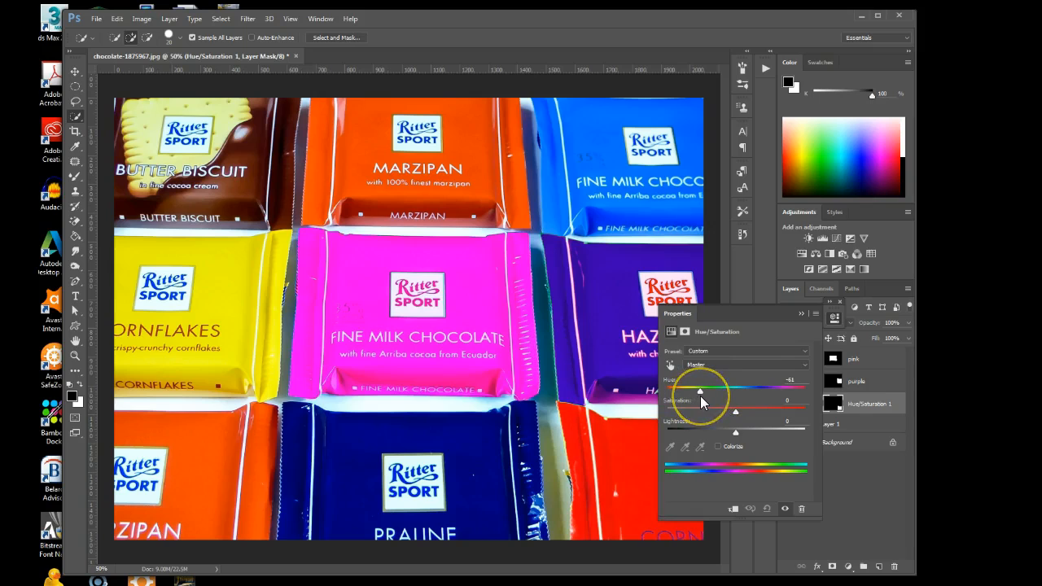
{"action": "left_click", "coordinate": [801, 313]}
{"action": "double_click", "coordinate": [866, 405]}
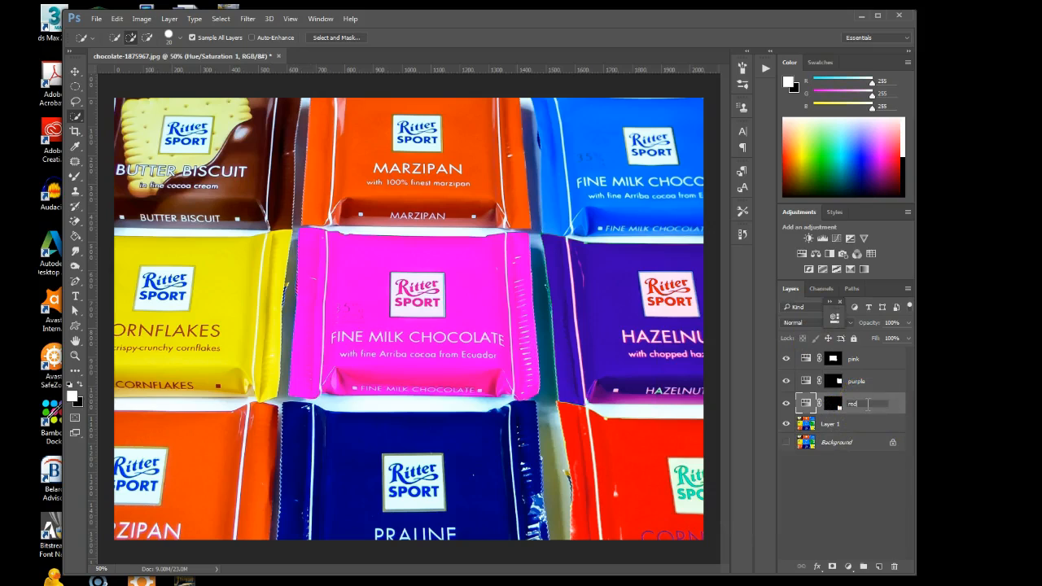
Select the dark blue Praline wrapper on Layer 1, including its logo and crimped side edge, with the Quick Selection tool
{"action": "left_click", "coordinate": [831, 425]}
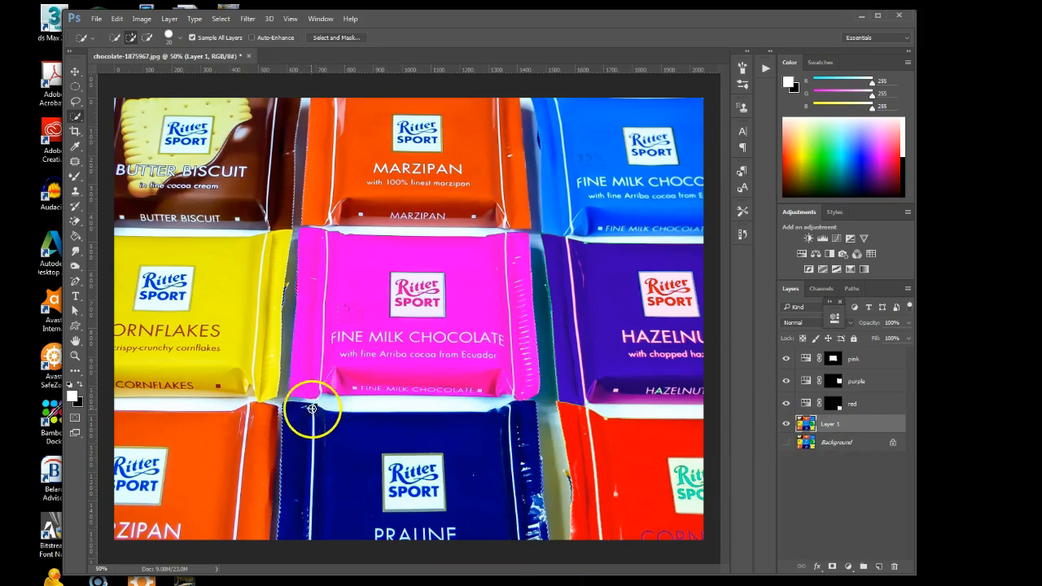
{"action": "mouse_move", "coordinate": [294, 411]}
{"action": "left_mouse_down"}
{"action": "mouse_move", "coordinate": [450, 526]}
{"action": "mouse_move", "coordinate": [498, 536]}
{"action": "mouse_move", "coordinate": [529, 535]}
{"action": "mouse_move", "coordinate": [468, 513]}
{"action": "mouse_move", "coordinate": [383, 456]}
{"action": "mouse_move", "coordinate": [437, 492]}
{"action": "mouse_move", "coordinate": [476, 434]}
{"action": "mouse_move", "coordinate": [528, 411]}
{"action": "mouse_move", "coordinate": [532, 533]}
{"action": "mouse_move", "coordinate": [515, 478]}
{"action": "mouse_move", "coordinate": [542, 538]}
{"action": "mouse_move", "coordinate": [535, 493]}
{"action": "left_mouse_up"}
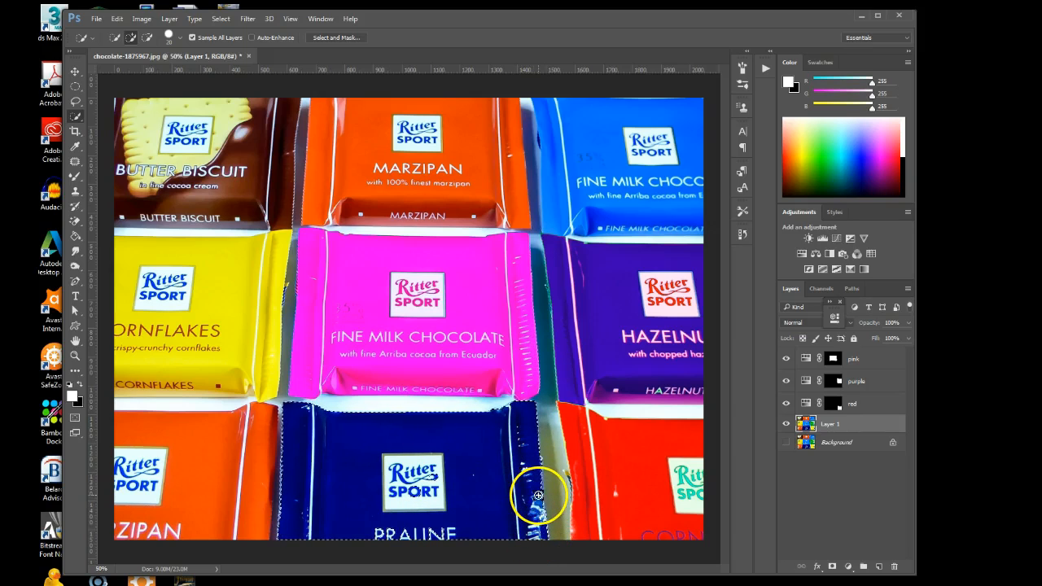
{"action": "mouse_move", "coordinate": [401, 478]}
{"action": "left_mouse_down"}
{"action": "mouse_move", "coordinate": [417, 520]}
{"action": "mouse_move", "coordinate": [383, 530]}
{"action": "mouse_move", "coordinate": [428, 542]}
{"action": "mouse_move", "coordinate": [407, 525]}
{"action": "mouse_move", "coordinate": [431, 528]}
{"action": "mouse_move", "coordinate": [452, 538]}
{"action": "mouse_move", "coordinate": [377, 527]}
{"action": "mouse_move", "coordinate": [391, 534]}
{"action": "mouse_move", "coordinate": [420, 469]}
{"action": "mouse_move", "coordinate": [441, 491]}
{"action": "left_mouse_up"}
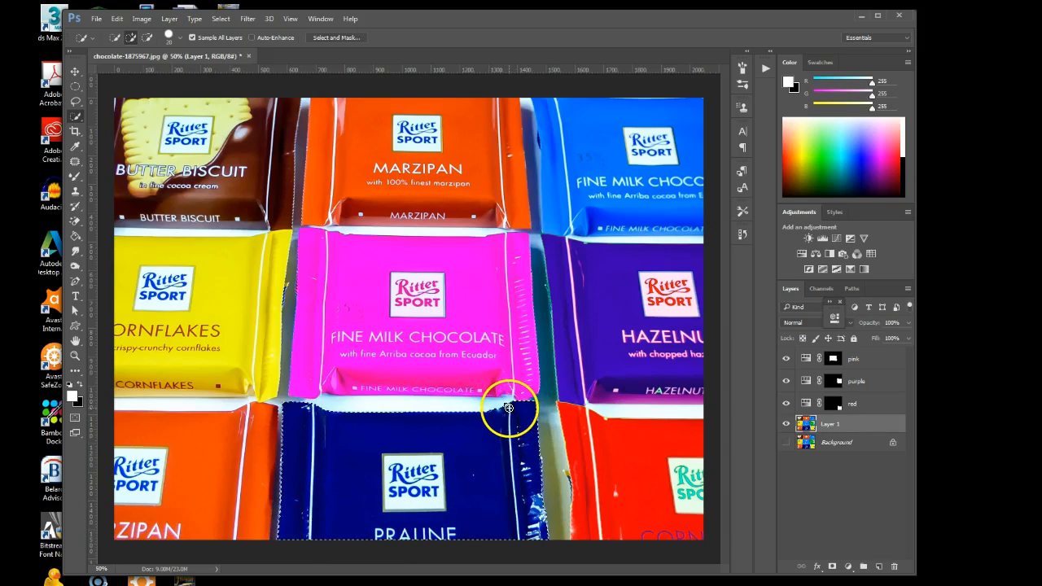
{"action": "mouse_move", "coordinate": [507, 416]}
{"action": "left_mouse_down"}
{"action": "mouse_move", "coordinate": [493, 458]}
{"action": "mouse_move", "coordinate": [526, 480]}
{"action": "left_mouse_up"}
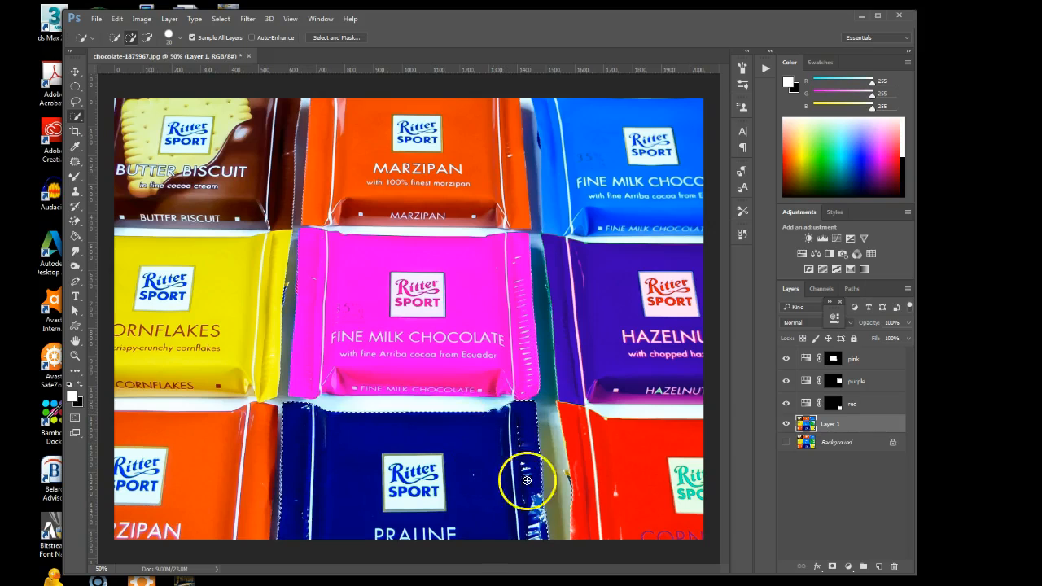
Recolour the selected Praline wrapper with a Hue/Saturation adjustment layer at hue -110 and name the layer green
{"action": "left_click", "coordinate": [801, 254]}
{"action": "left_click_drag", "start_coordinate": [736, 396], "coordinate": [688, 404]}
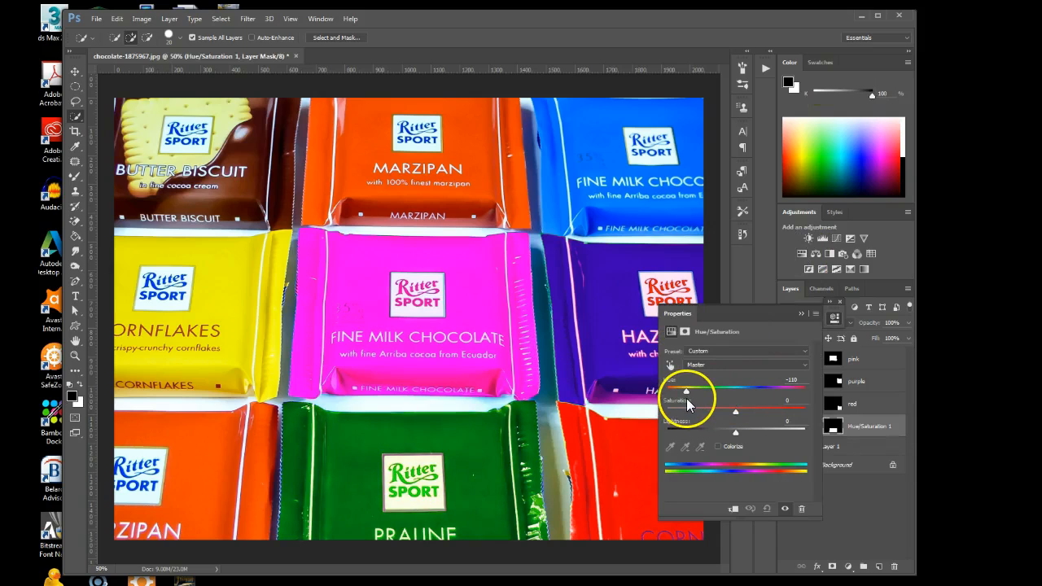
{"action": "left_click", "coordinate": [801, 312]}
{"action": "double_click", "coordinate": [869, 426]}
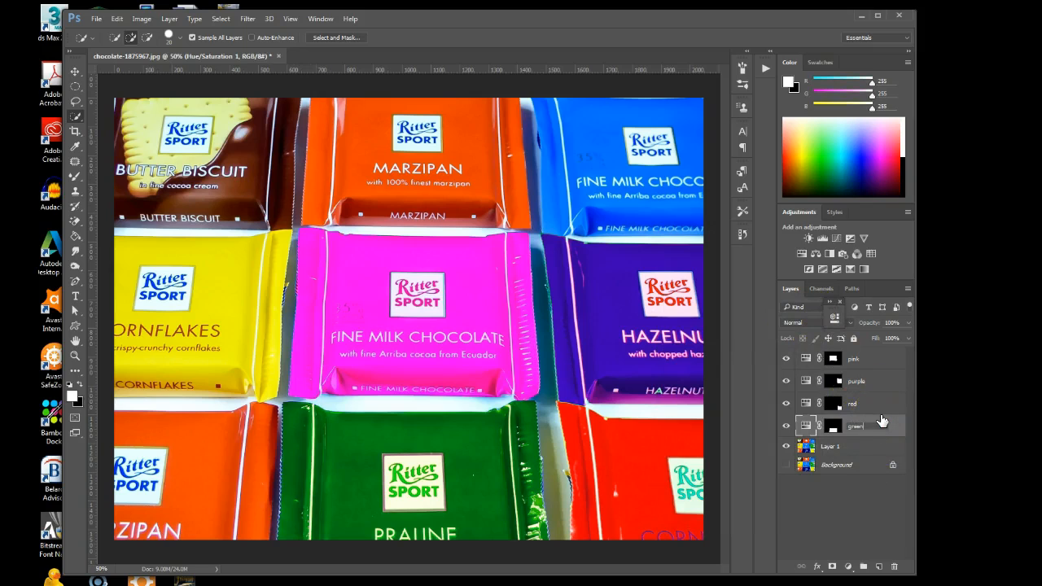
Select the orange Marzipan wrapper beside Praline on Layer 1, including its logo and lettering and excluding the neighbouring wrapper
{"action": "left_click", "coordinate": [832, 444]}
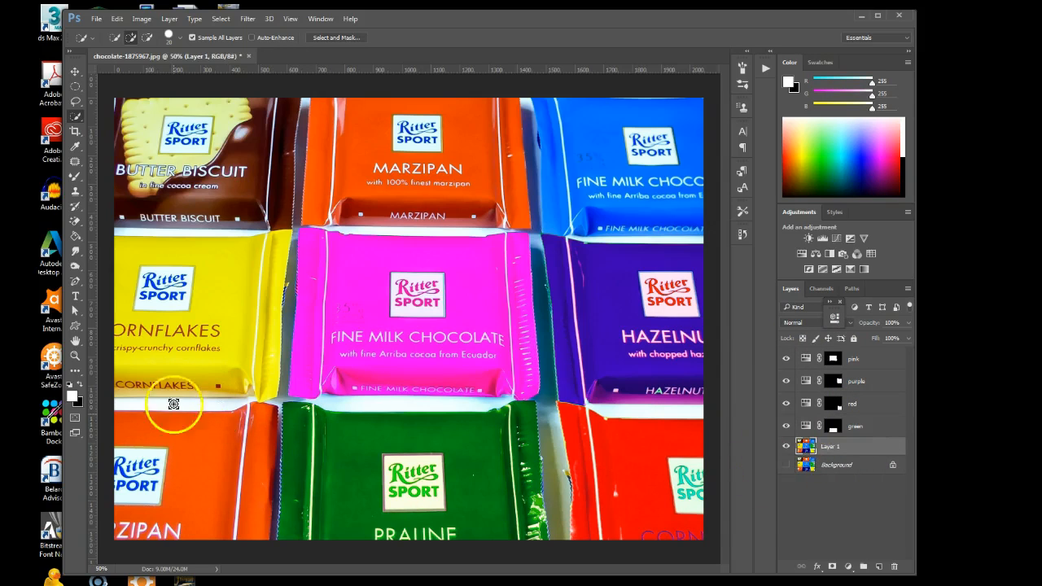
{"action": "mouse_move", "coordinate": [133, 419]}
{"action": "left_mouse_down"}
{"action": "mouse_move", "coordinate": [211, 475]}
{"action": "mouse_move", "coordinate": [239, 530]}
{"action": "mouse_move", "coordinate": [274, 442]}
{"action": "mouse_move", "coordinate": [268, 453]}
{"action": "mouse_move", "coordinate": [285, 445]}
{"action": "left_mouse_up"}
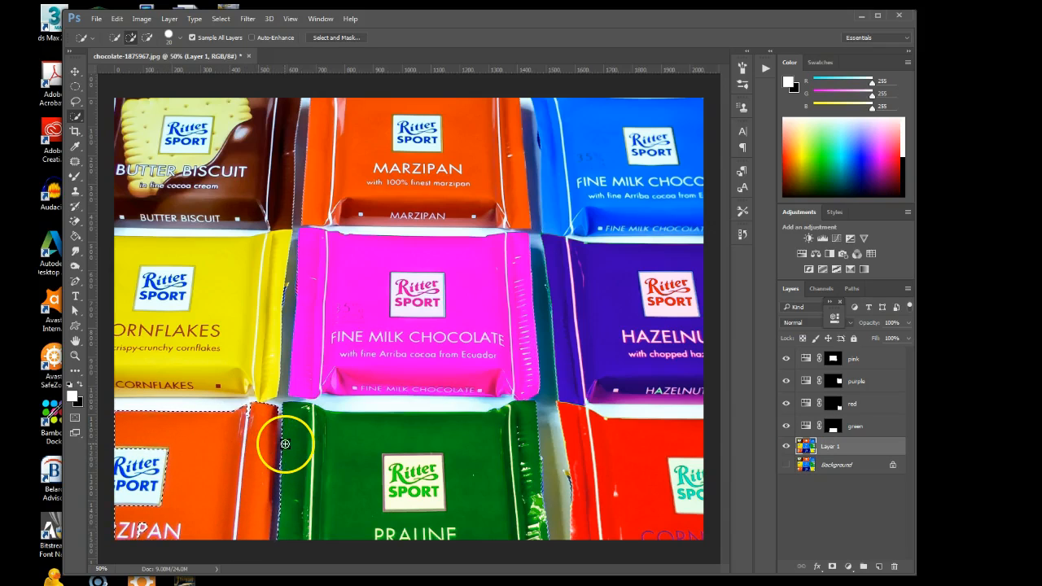
{"action": "left_click_drag", "start_coordinate": [280, 443], "coordinate": [280, 491]}
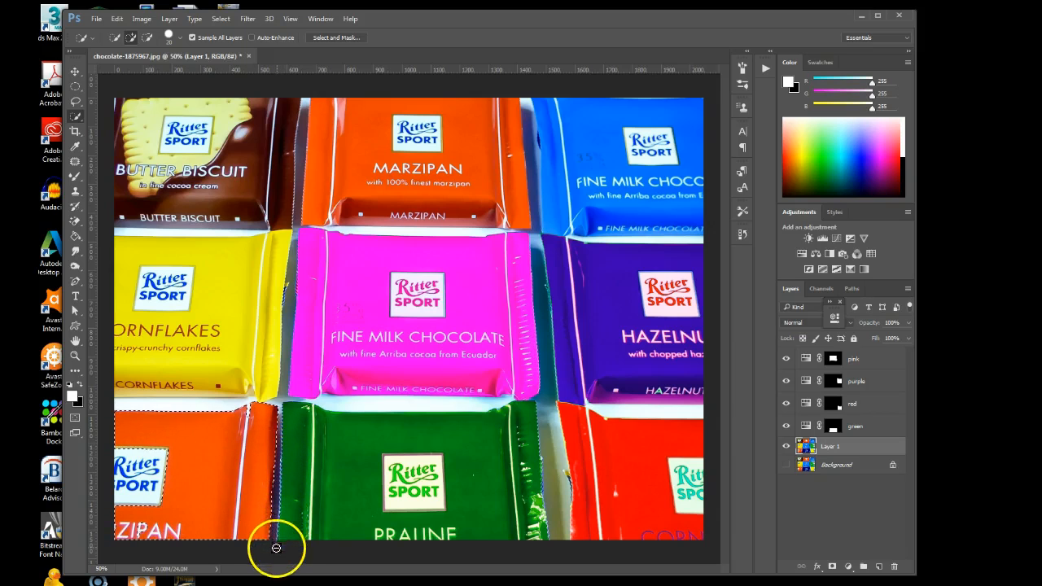
{"action": "left_click_drag", "start_coordinate": [142, 527], "coordinate": [140, 476]}
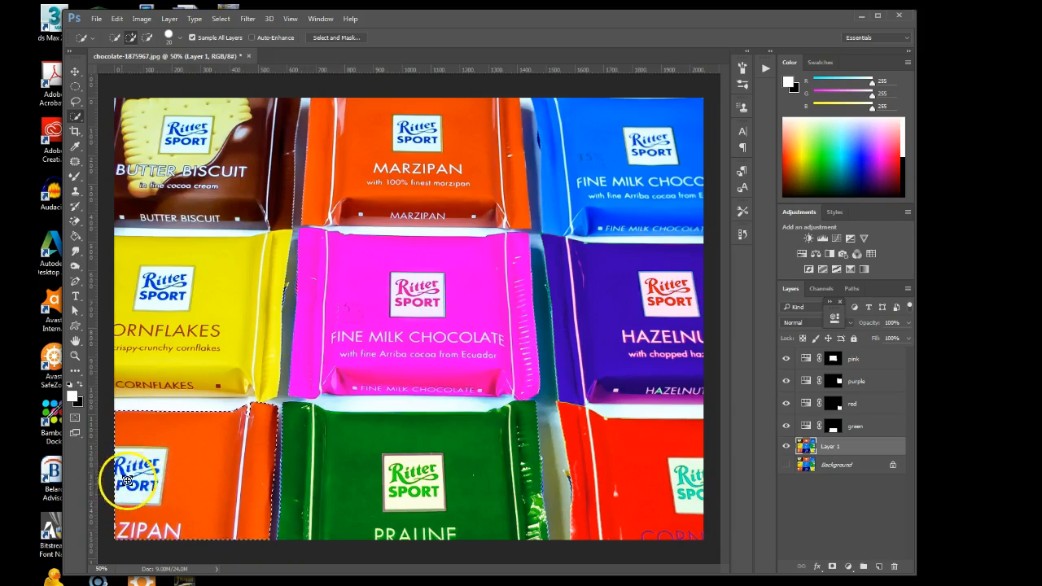
{"action": "left_click_drag", "start_coordinate": [139, 494], "coordinate": [179, 486]}
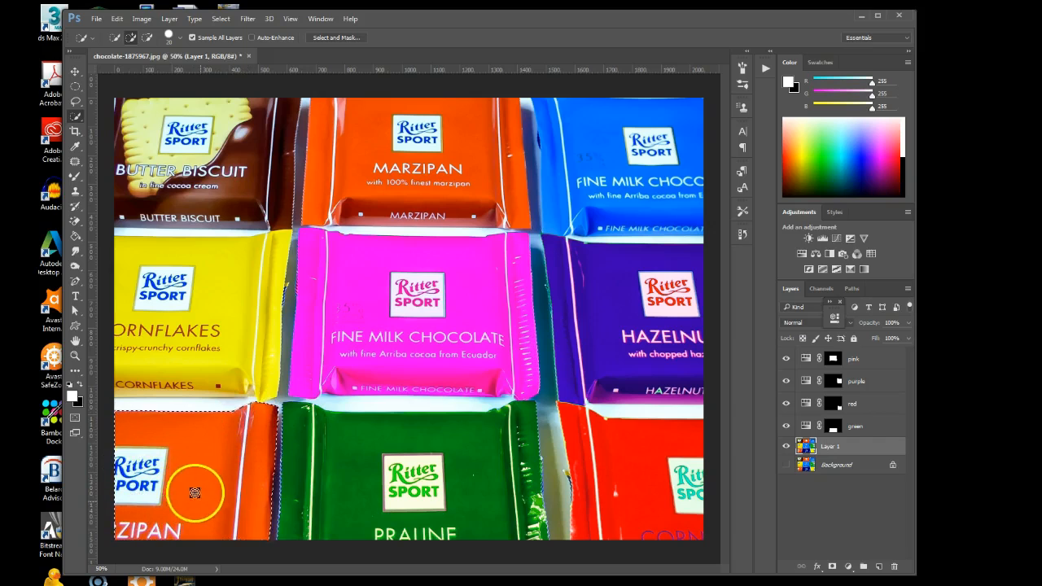
Recolour the selected lower Marzipan wrapper with a Hue/Saturation adjustment layer at hue -176 and name the layer lt blue
{"action": "left_click", "coordinate": [804, 255]}
{"action": "left_click_drag", "start_coordinate": [735, 391], "coordinate": [669, 406]}
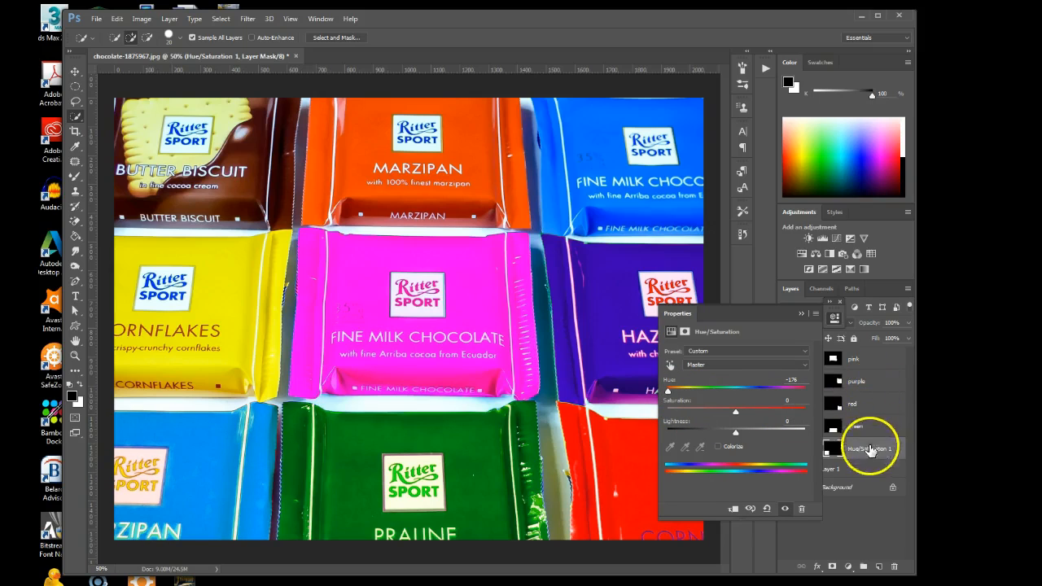
{"action": "left_click", "coordinate": [801, 313]}
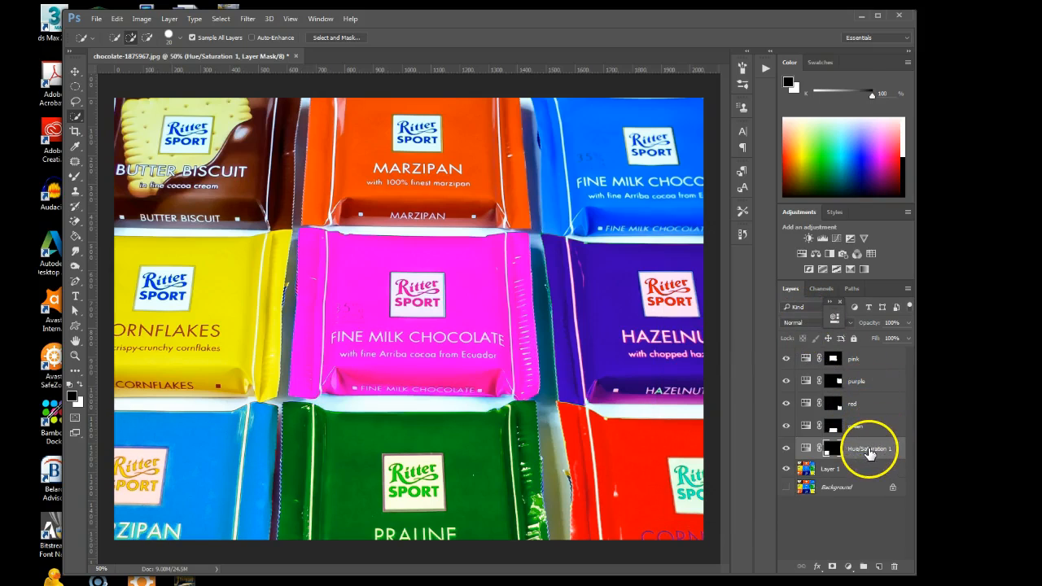
{"action": "double_click", "coordinate": [869, 450]}
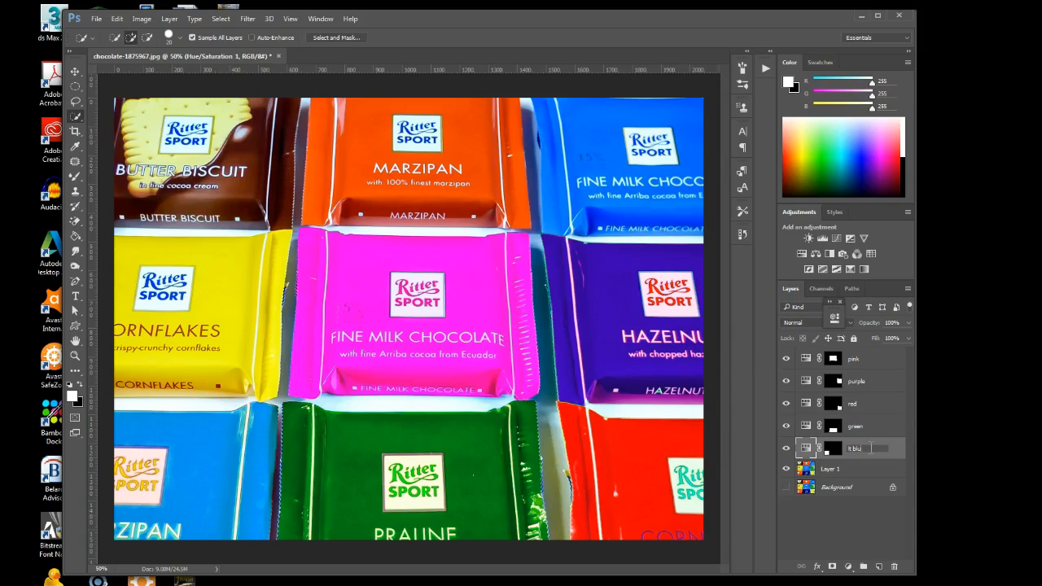
{"action": "type", "text": "lt blue"}
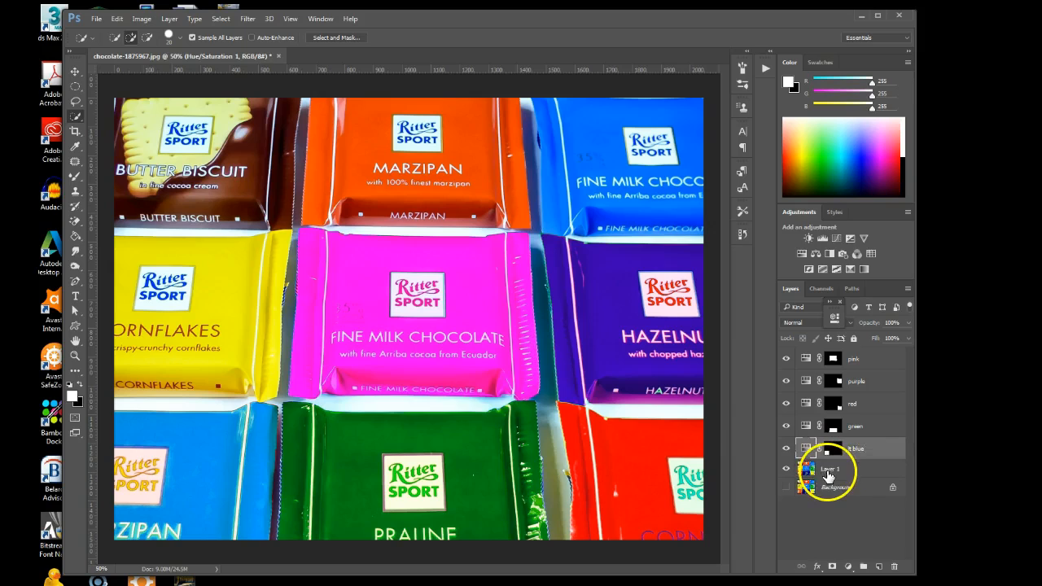
Select the yellow Cornflakes wrapper on Layer 1 and recolour it with a Hue/Saturation layer named dk blue at hue +178
{"action": "left_click", "coordinate": [839, 467]}
{"action": "mouse_move", "coordinate": [185, 299]}
{"action": "left_mouse_down"}
{"action": "mouse_move", "coordinate": [240, 360]}
{"action": "mouse_move", "coordinate": [263, 367]}
{"action": "left_mouse_up"}
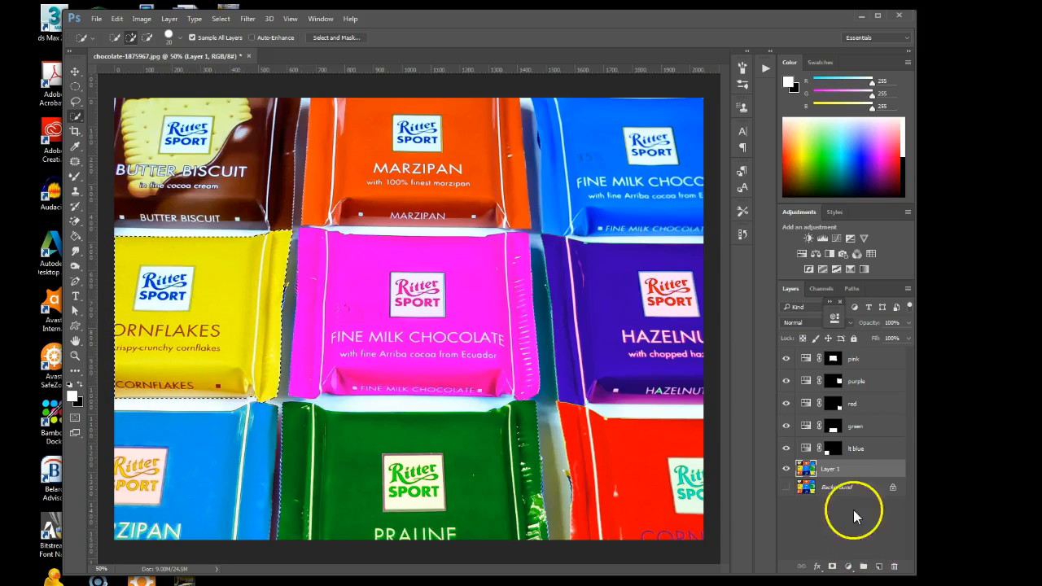
{"action": "left_click", "coordinate": [802, 256]}
{"action": "left_click_drag", "start_coordinate": [735, 396], "coordinate": [785, 401]}
{"action": "left_click_drag", "start_coordinate": [789, 401], "coordinate": [804, 405]}
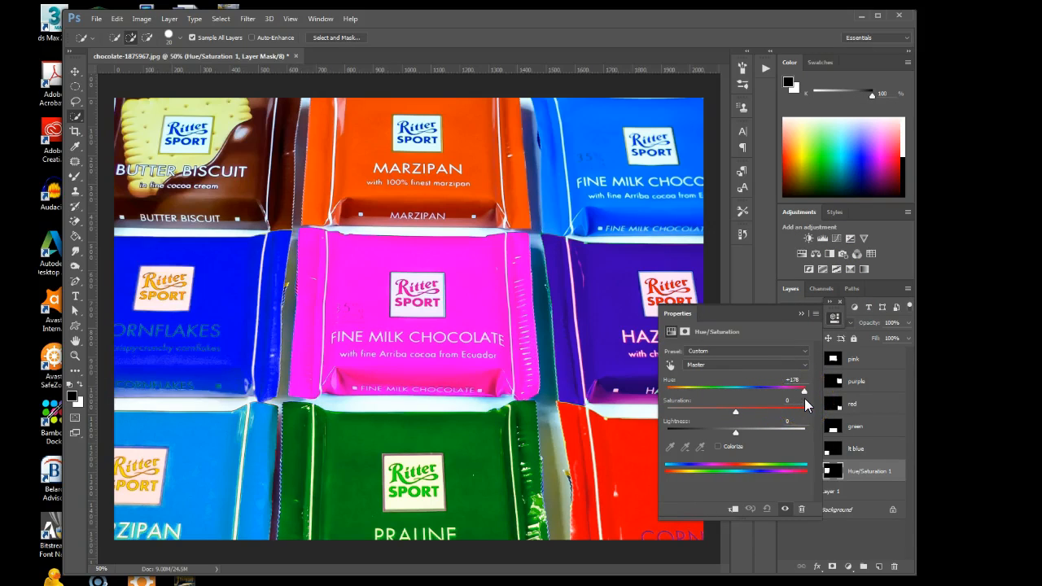
{"action": "left_click", "coordinate": [801, 313]}
{"action": "double_click", "coordinate": [865, 472]}
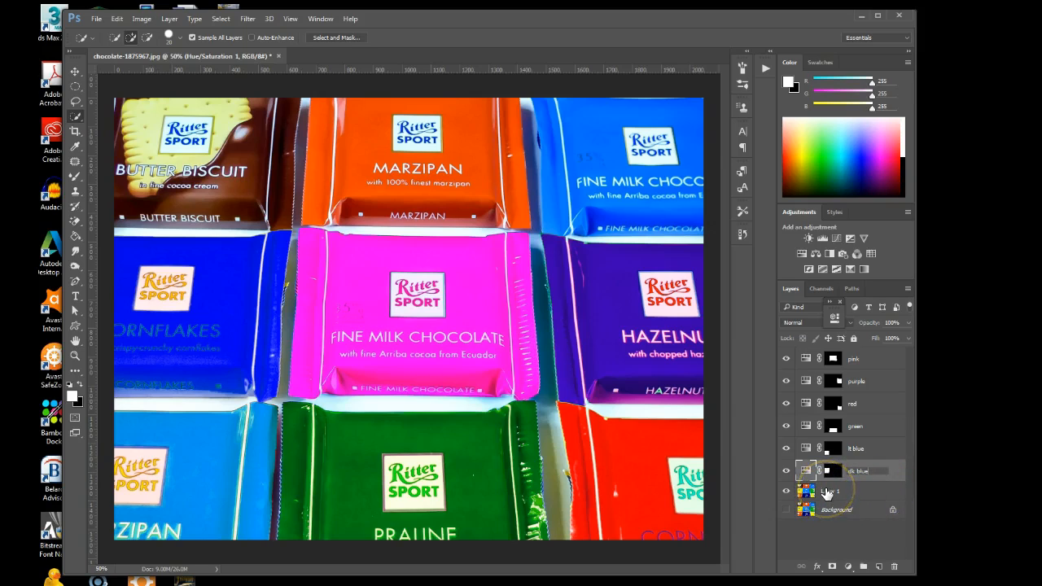
Select the brown Butter Biscuit wrapper on Layer 1 and recolour it with a Hue/Saturation layer named lt purple at hue -168
{"action": "left_click", "coordinate": [828, 492]}
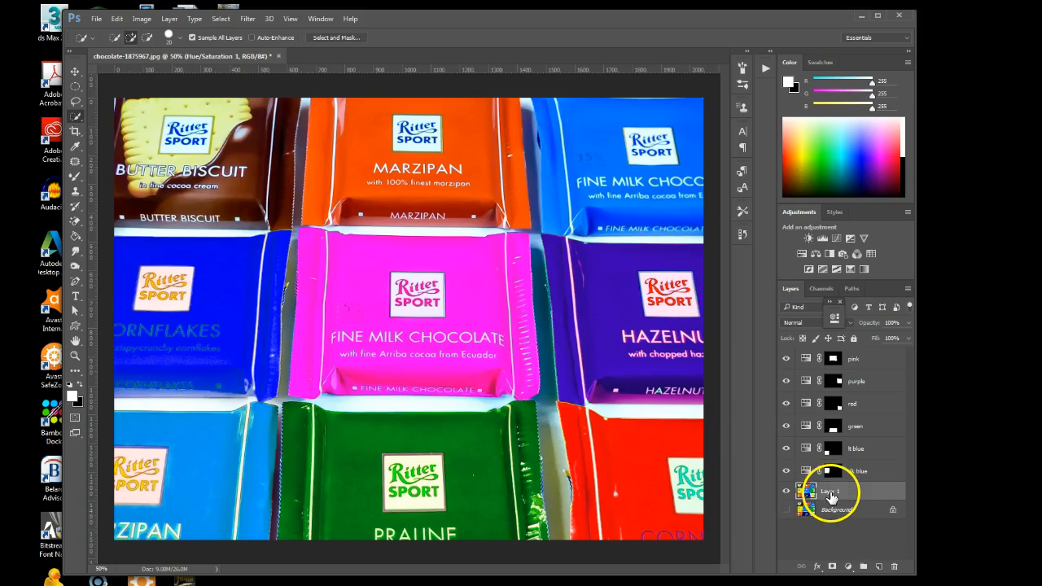
{"action": "left_click_drag", "start_coordinate": [123, 107], "coordinate": [270, 200]}
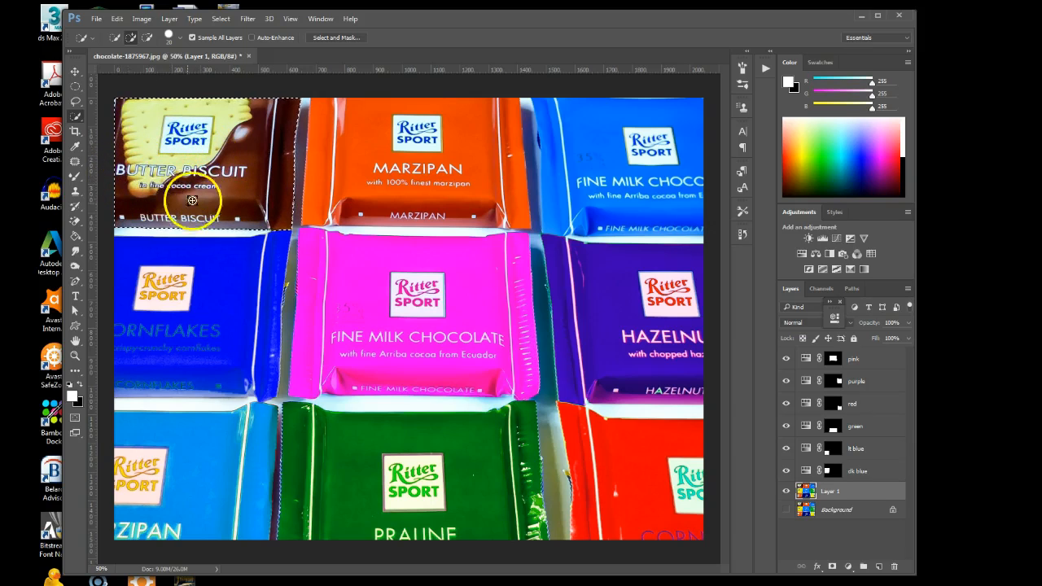
{"action": "left_click", "coordinate": [801, 254]}
{"action": "left_click_drag", "start_coordinate": [737, 410], "coordinate": [671, 404]}
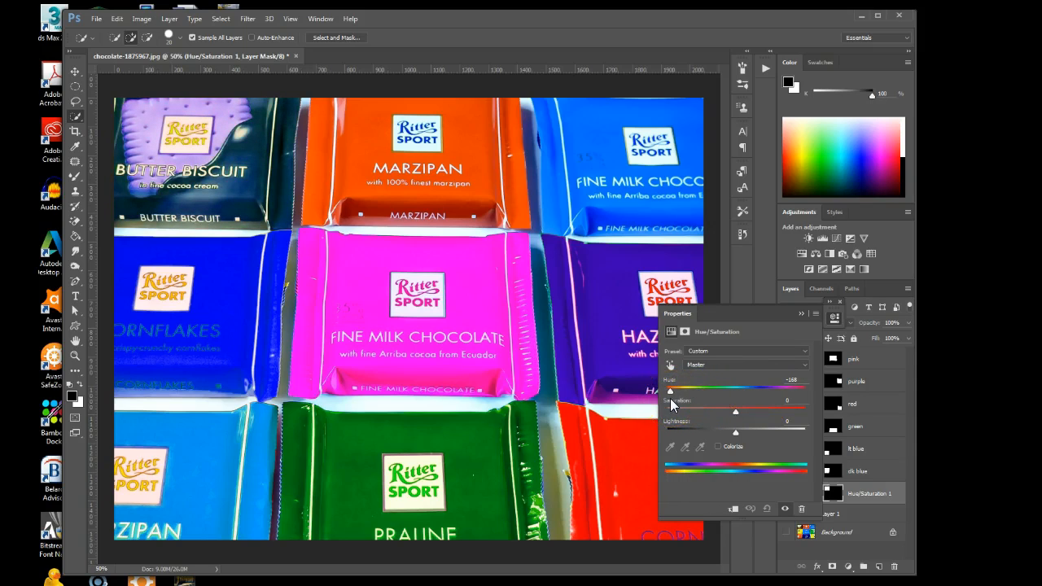
{"action": "left_click", "coordinate": [801, 314]}
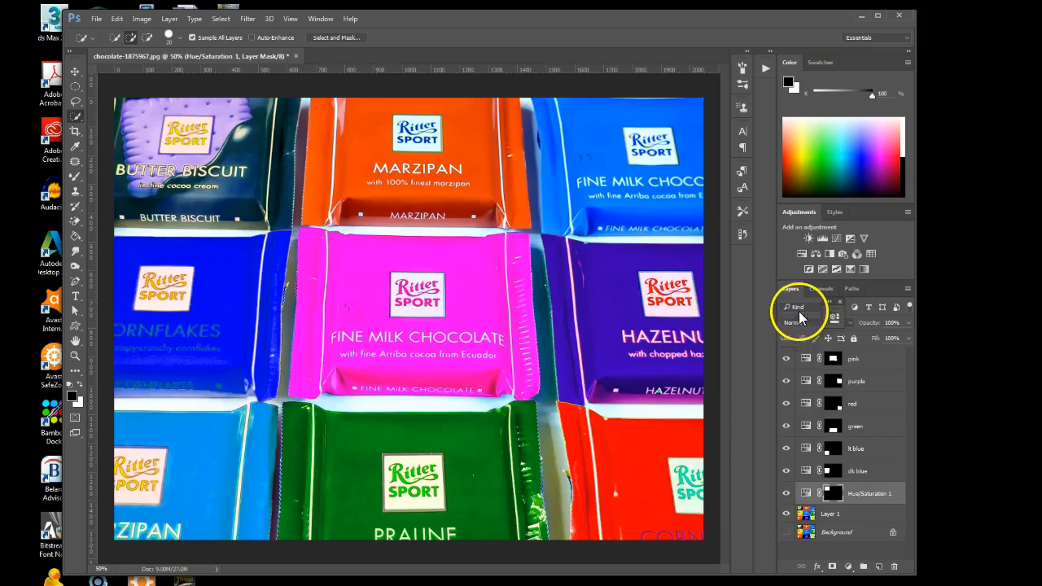
{"action": "double_click", "coordinate": [854, 494]}
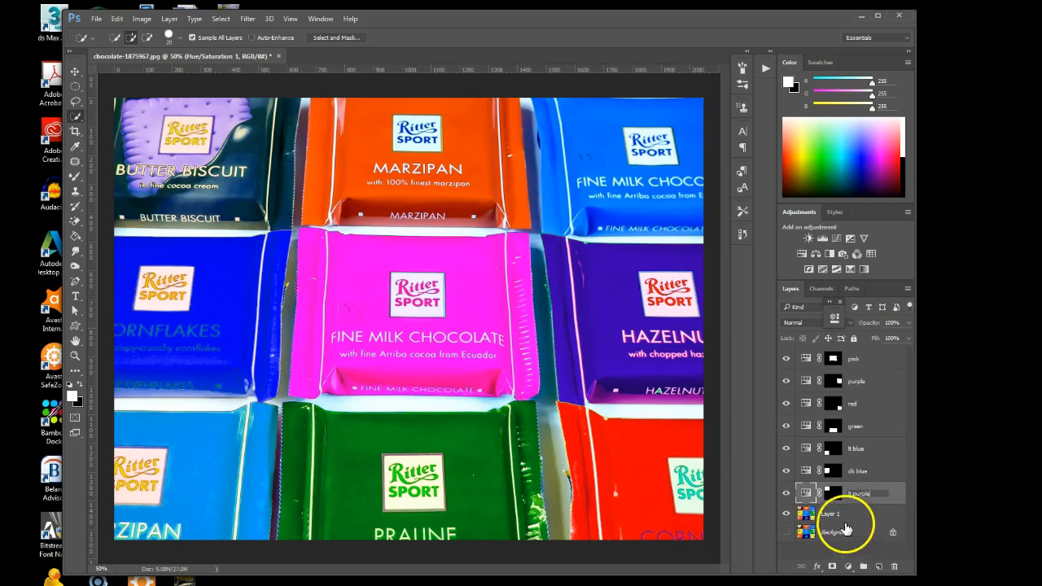
Select the upper orange Marzipan wrapper on Layer 1 and recolour it with a Hue/Saturation layer named yellow at hue +29
{"action": "left_click", "coordinate": [839, 514]}
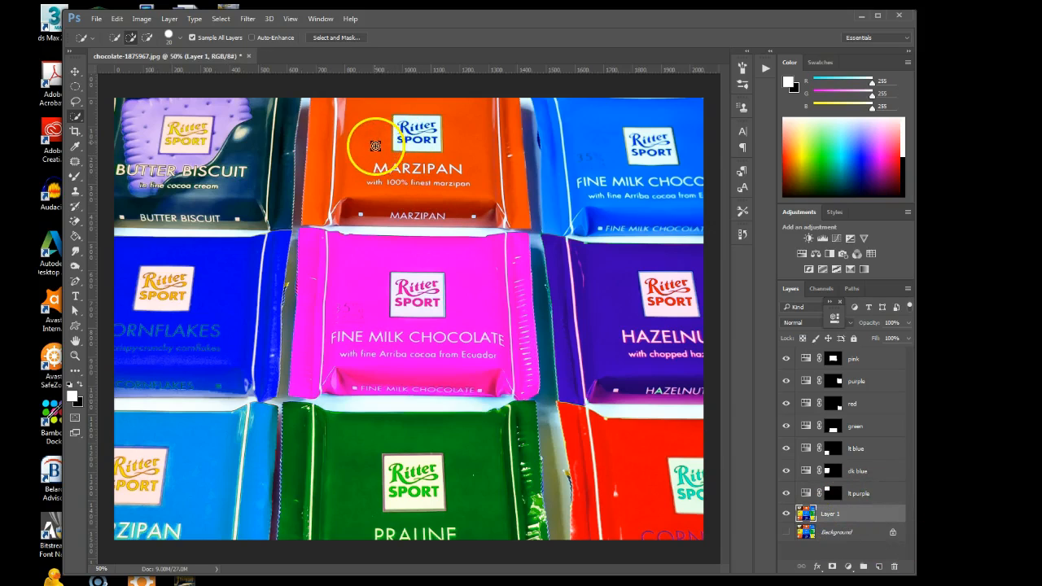
{"action": "mouse_move", "coordinate": [331, 102]}
{"action": "left_mouse_down"}
{"action": "mouse_move", "coordinate": [469, 191]}
{"action": "mouse_move", "coordinate": [511, 197]}
{"action": "mouse_move", "coordinate": [401, 126]}
{"action": "mouse_move", "coordinate": [434, 152]}
{"action": "mouse_move", "coordinate": [399, 159]}
{"action": "mouse_move", "coordinate": [408, 186]}
{"action": "mouse_move", "coordinate": [394, 166]}
{"action": "mouse_move", "coordinate": [431, 176]}
{"action": "left_mouse_up"}
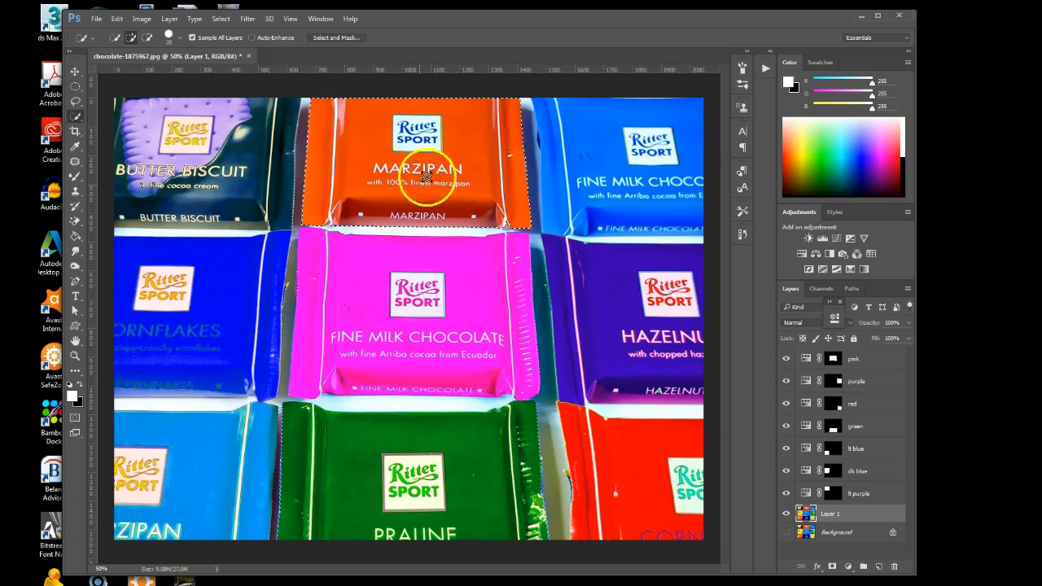
{"action": "left_click", "coordinate": [802, 254]}
{"action": "left_click_drag", "start_coordinate": [736, 397], "coordinate": [763, 397]}
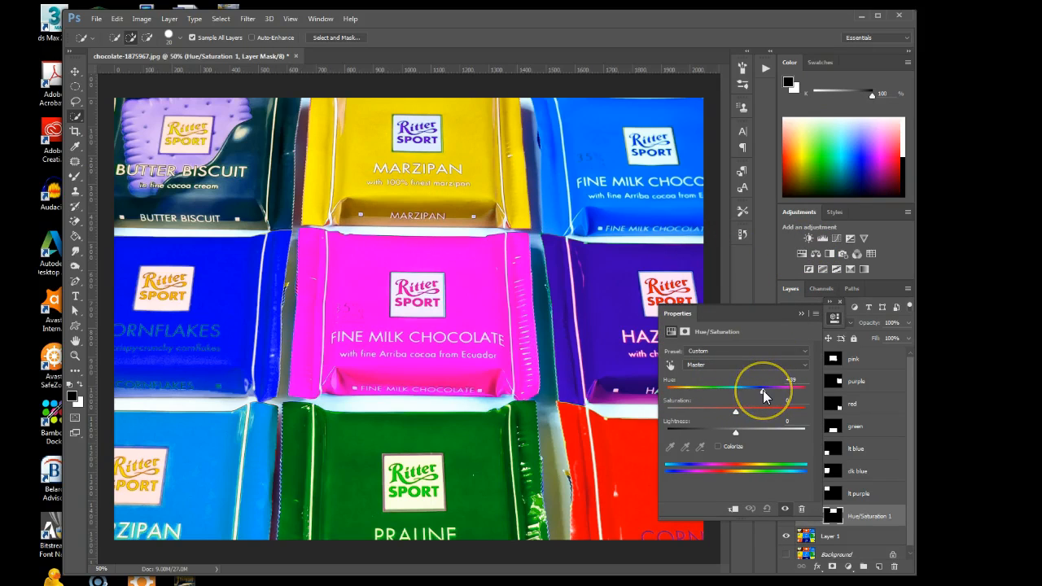
{"action": "left_click", "coordinate": [802, 314]}
{"action": "double_click", "coordinate": [863, 517]}
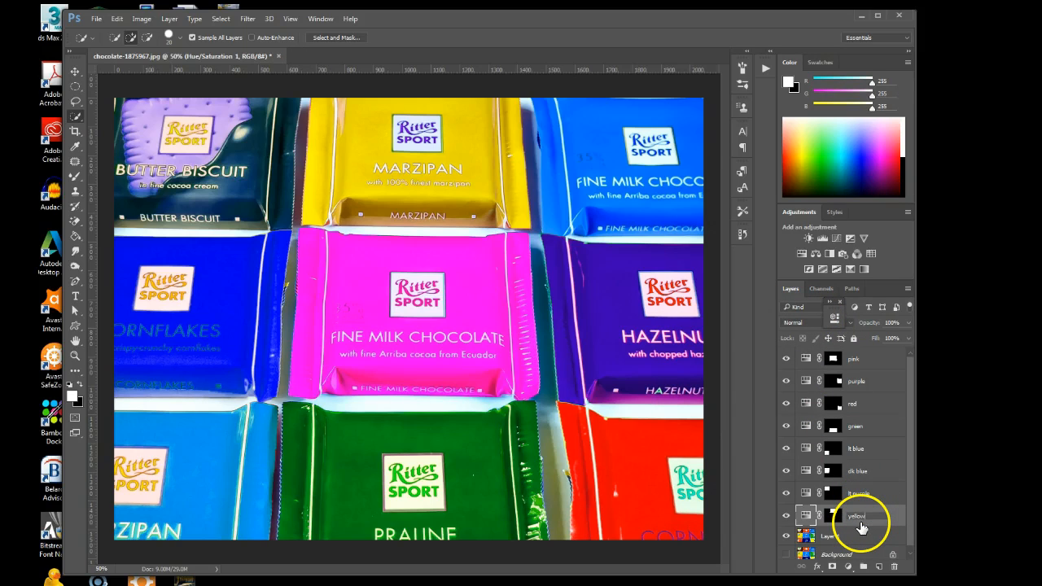
Select the blue Fine Milk Chocolate wrapper beside the upper Marzipan on Layer 1, excluding the gap between the two wrappers
{"action": "left_click", "coordinate": [834, 539]}
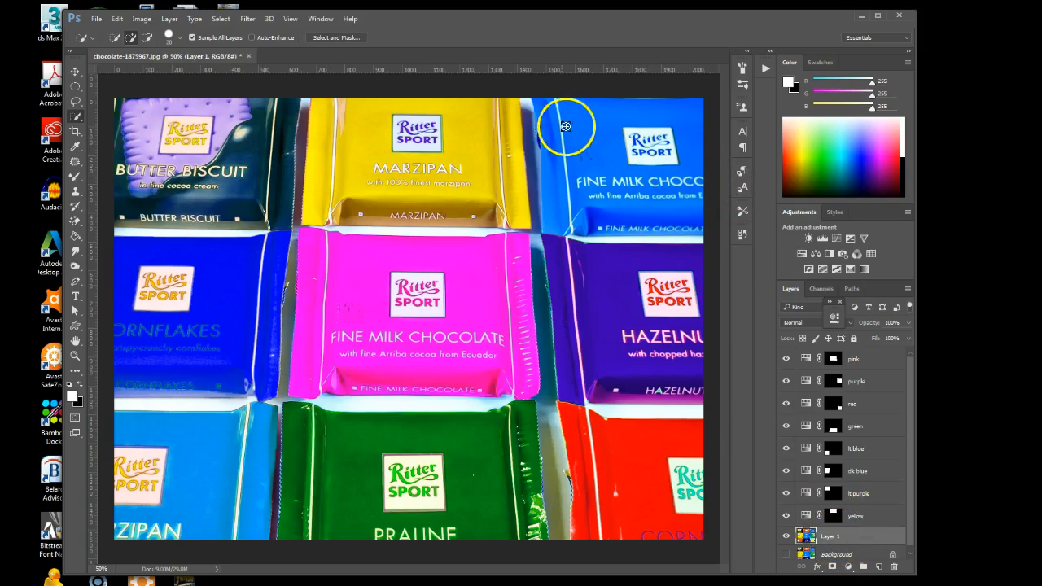
{"action": "mouse_move", "coordinate": [548, 105]}
{"action": "left_mouse_down"}
{"action": "mouse_move", "coordinate": [649, 173]}
{"action": "mouse_move", "coordinate": [691, 186]}
{"action": "mouse_move", "coordinate": [631, 144]}
{"action": "mouse_move", "coordinate": [655, 154]}
{"action": "left_mouse_up"}
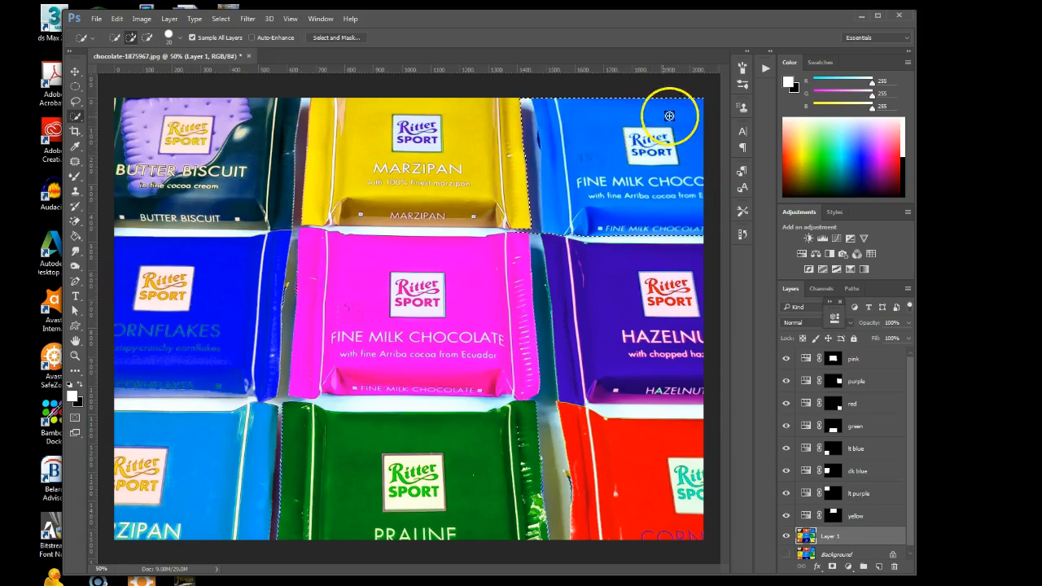
{"action": "key", "text": "alt"}
{"action": "left_click_drag", "start_coordinate": [535, 153], "coordinate": [536, 233]}
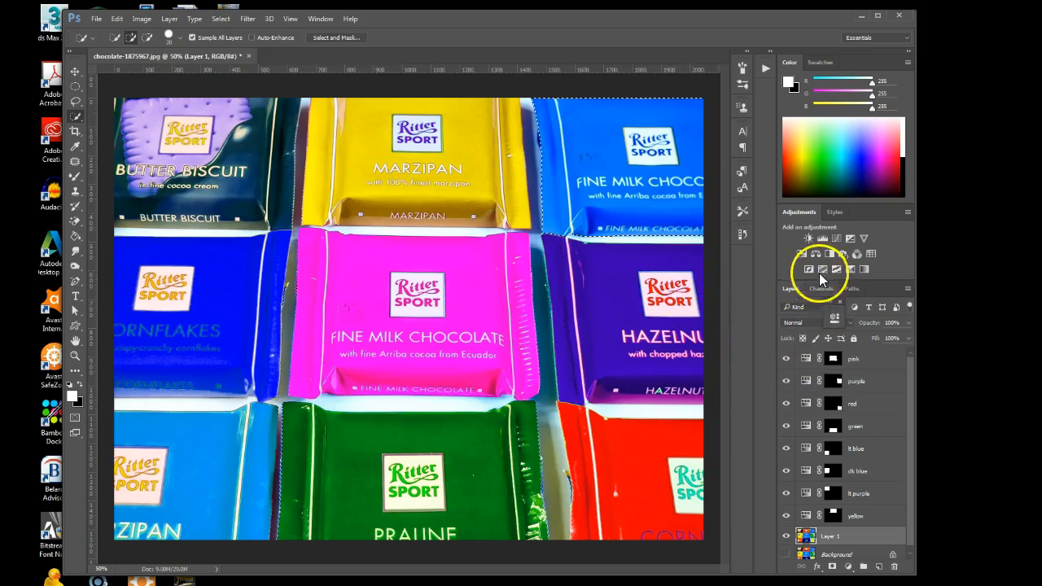
Recolour the selected Fine Milk Chocolate wrapper with a Hue/Saturation adjustment layer at hue -100 and name the layer lt green
{"action": "left_click", "coordinate": [802, 253]}
{"action": "left_click_drag", "start_coordinate": [736, 392], "coordinate": [692, 407]}
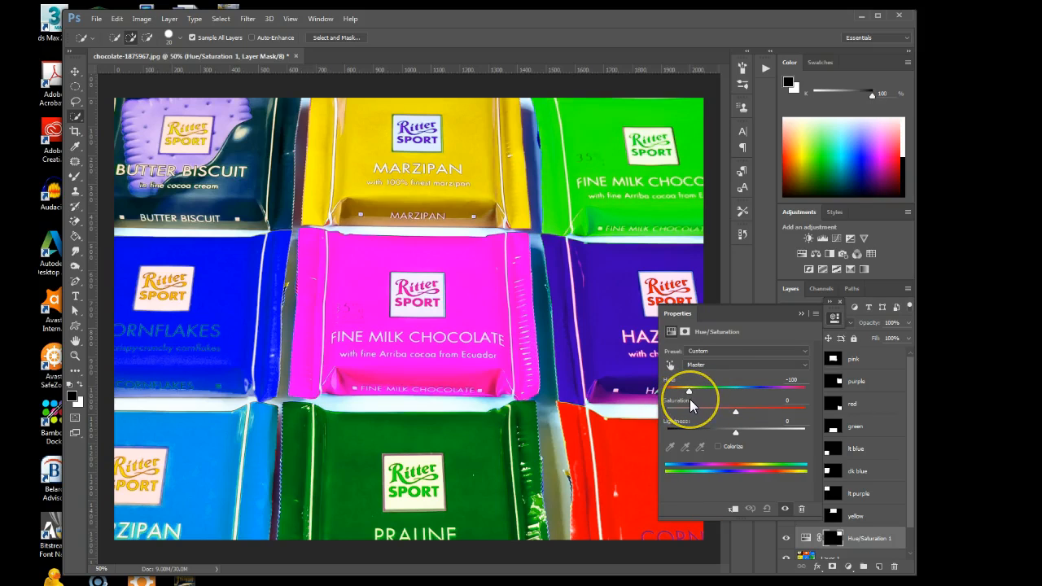
{"action": "left_click", "coordinate": [801, 313]}
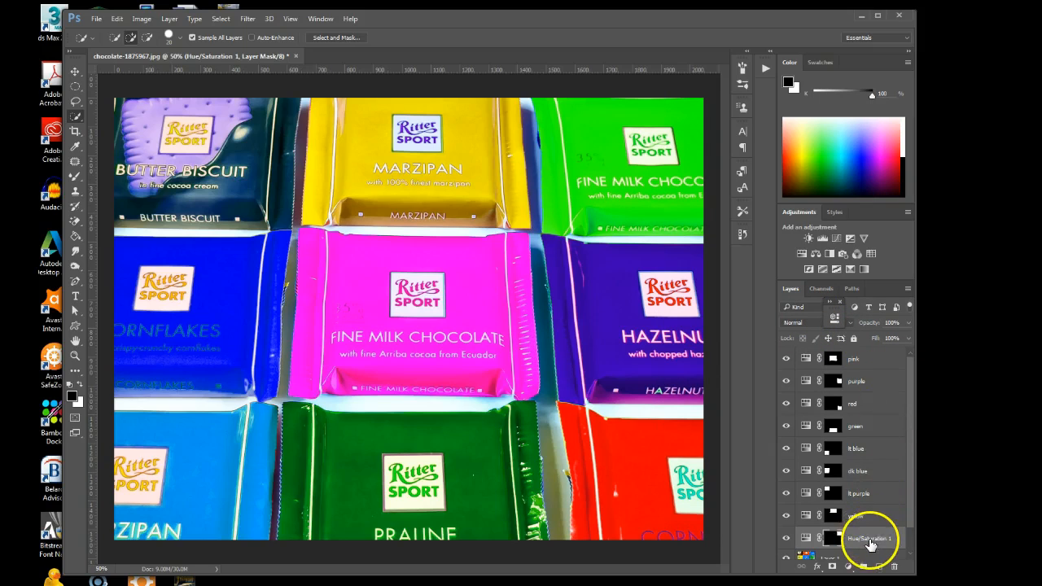
{"action": "double_click", "coordinate": [865, 539]}
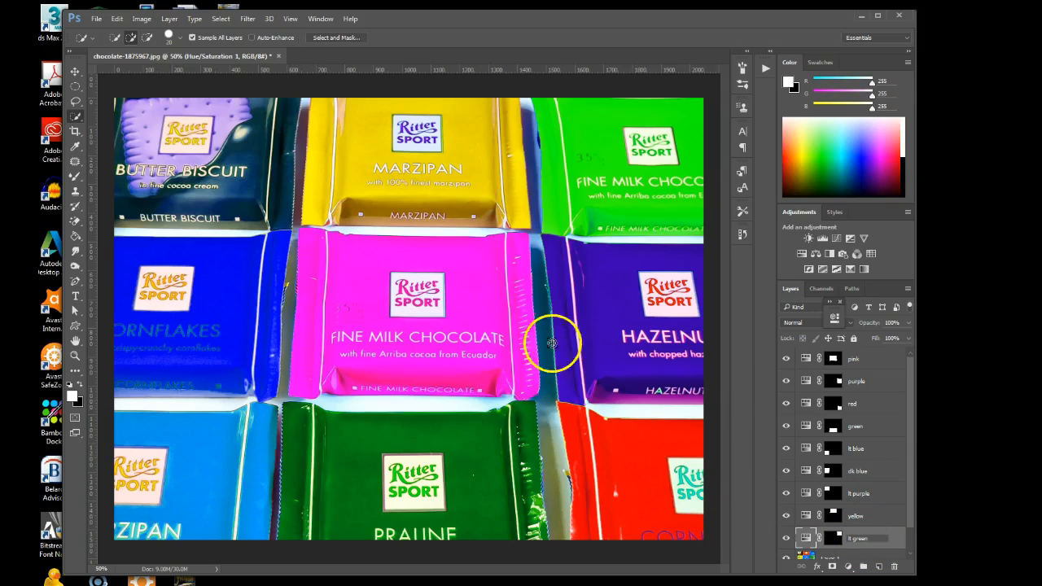
{"action": "key", "text": "Return"}
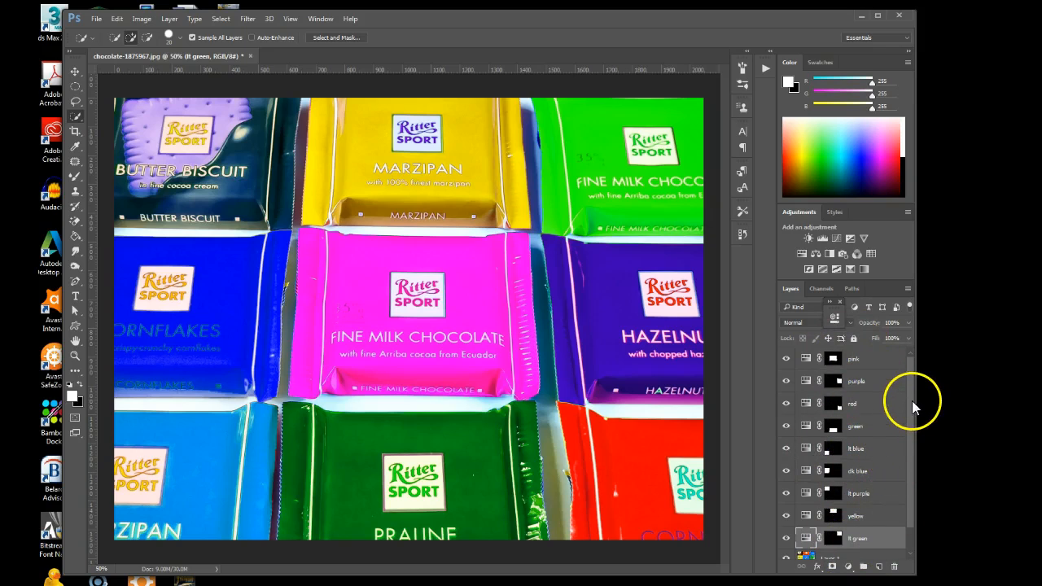
Edit the lt purple Hue/Saturation adjustment, setting its hue to -180 and reducing its saturation
{"action": "scroll", "coordinate": [912, 401], "scroll_direction": "down", "scroll_amount": 1}
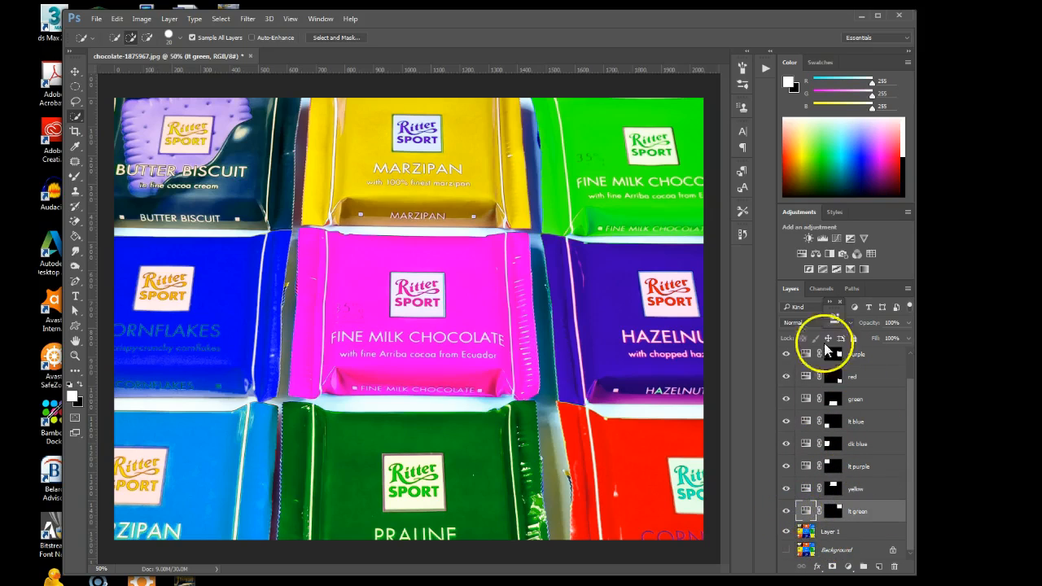
{"action": "left_click", "coordinate": [855, 468]}
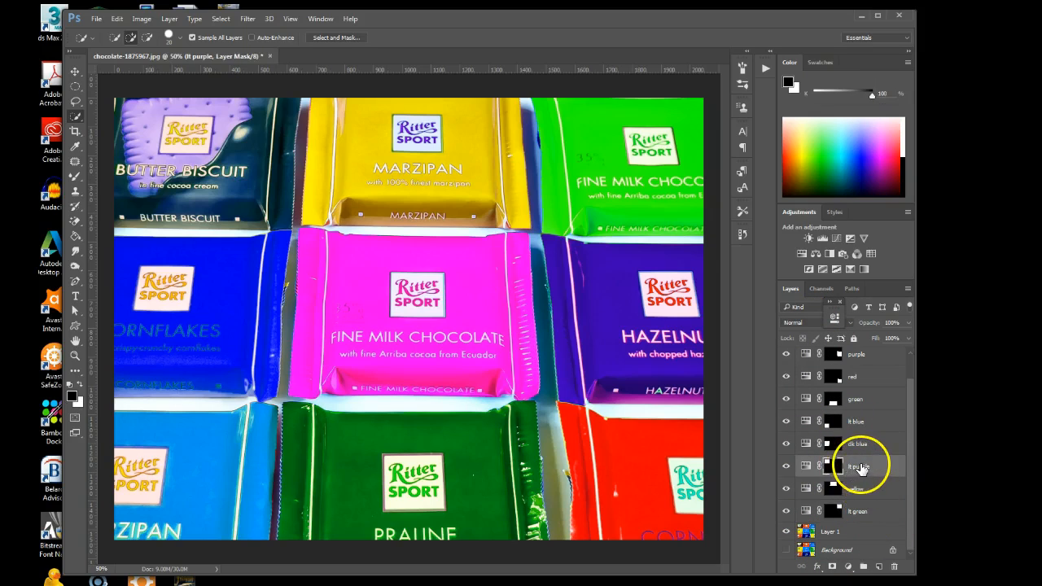
{"action": "left_click", "coordinate": [874, 469]}
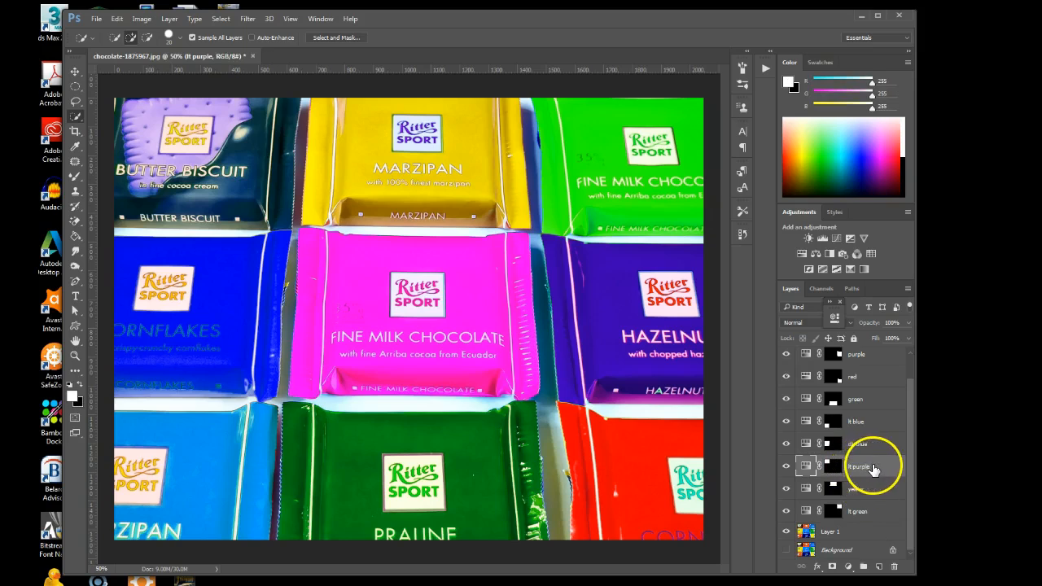
{"action": "right_click", "coordinate": [803, 468]}
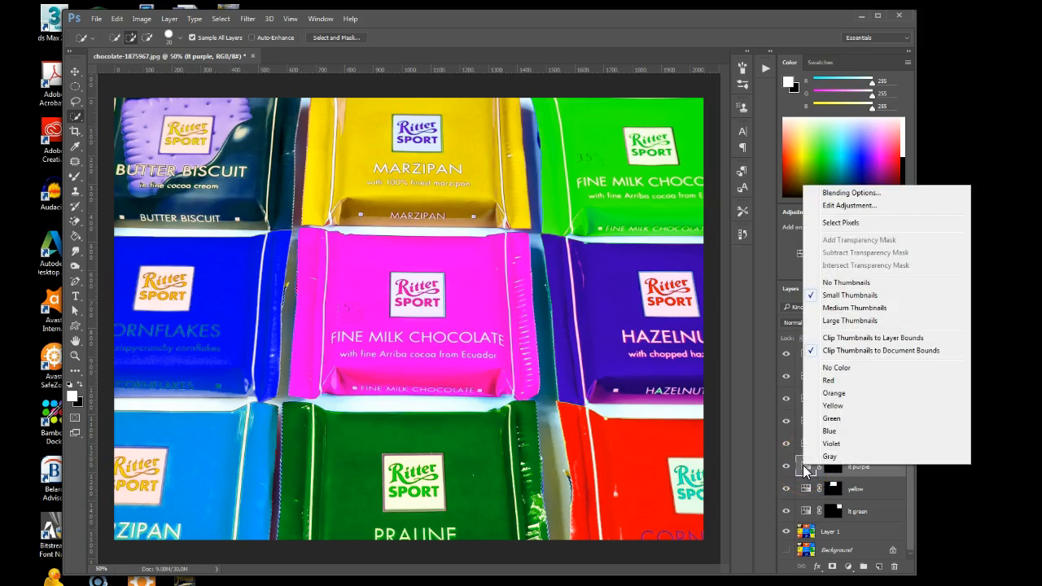
{"action": "left_click", "coordinate": [849, 206]}
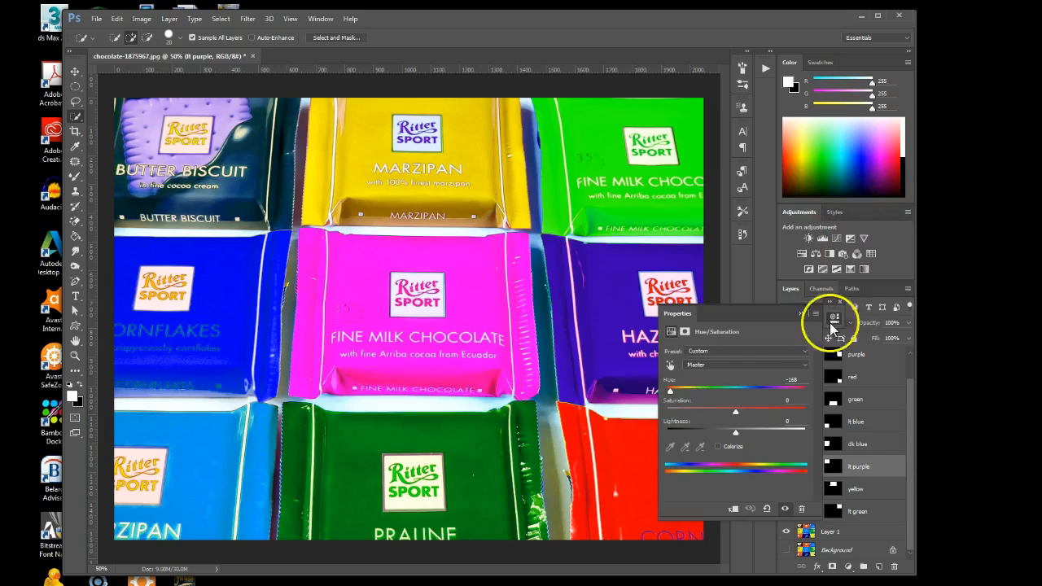
{"action": "left_click_drag", "start_coordinate": [672, 396], "coordinate": [661, 391]}
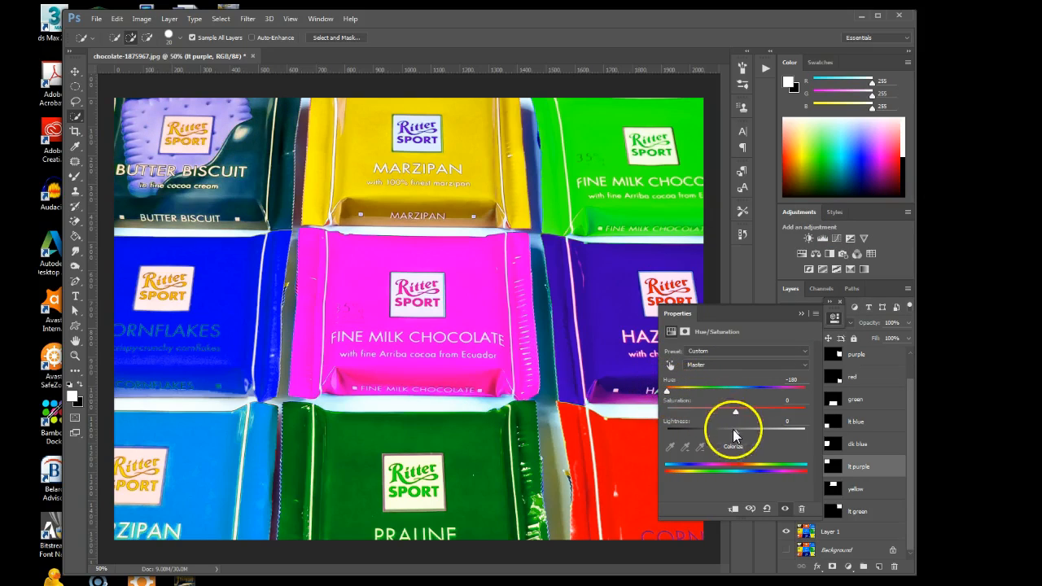
{"action": "left_click_drag", "start_coordinate": [735, 411], "coordinate": [701, 412]}
{"action": "left_click", "coordinate": [802, 313]}
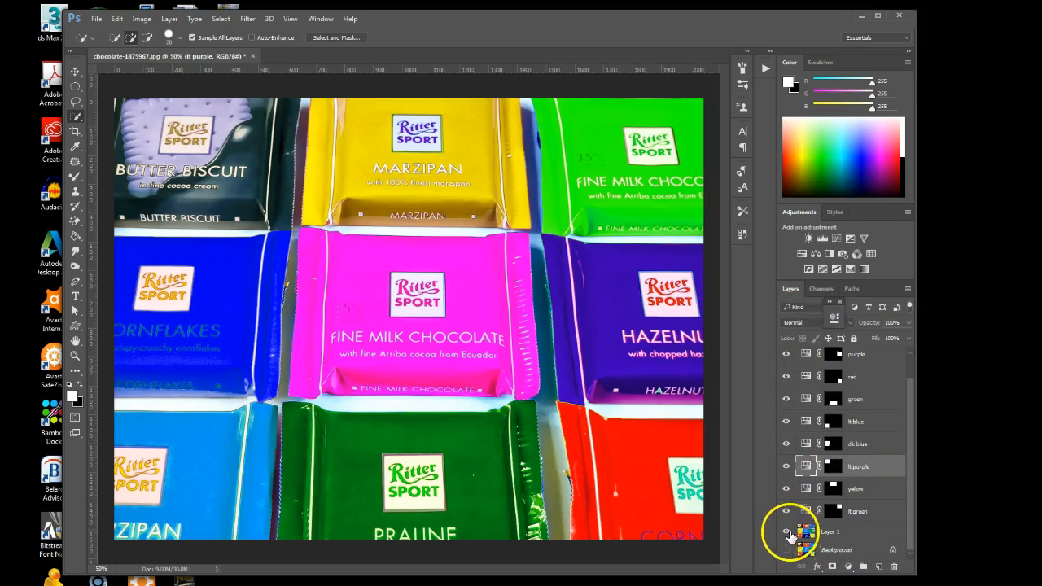
Hide the pink adjustment layer to compare the central Fine Milk Chocolate wrapper with its original colour
{"action": "mouse_move", "coordinate": [786, 507]}
{"action": "left_mouse_down"}
{"action": "mouse_move", "coordinate": [784, 347]}
{"action": "mouse_move", "coordinate": [786, 518]}
{"action": "left_mouse_up"}
{"action": "left_click", "coordinate": [785, 358]}
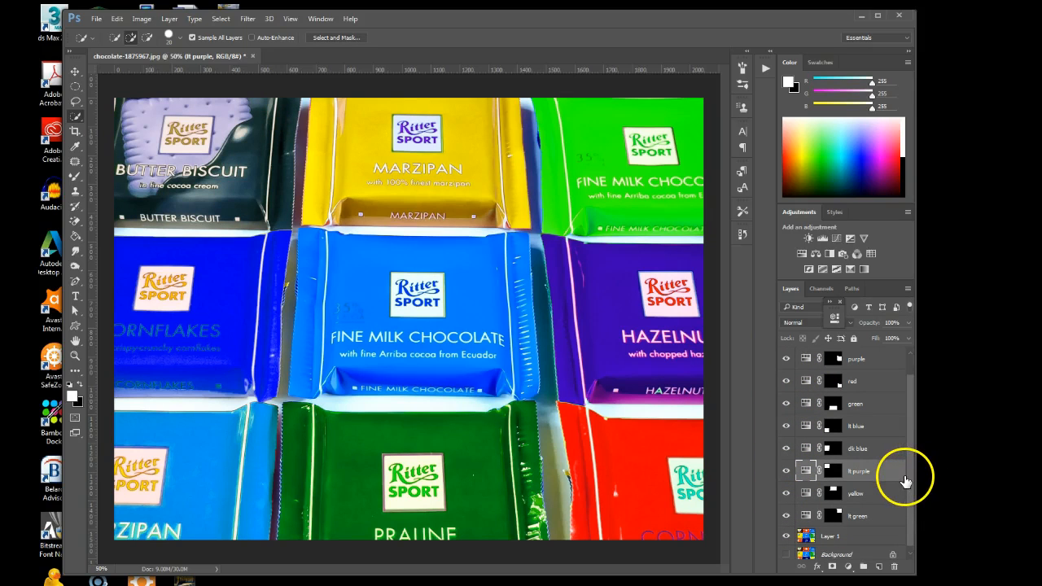